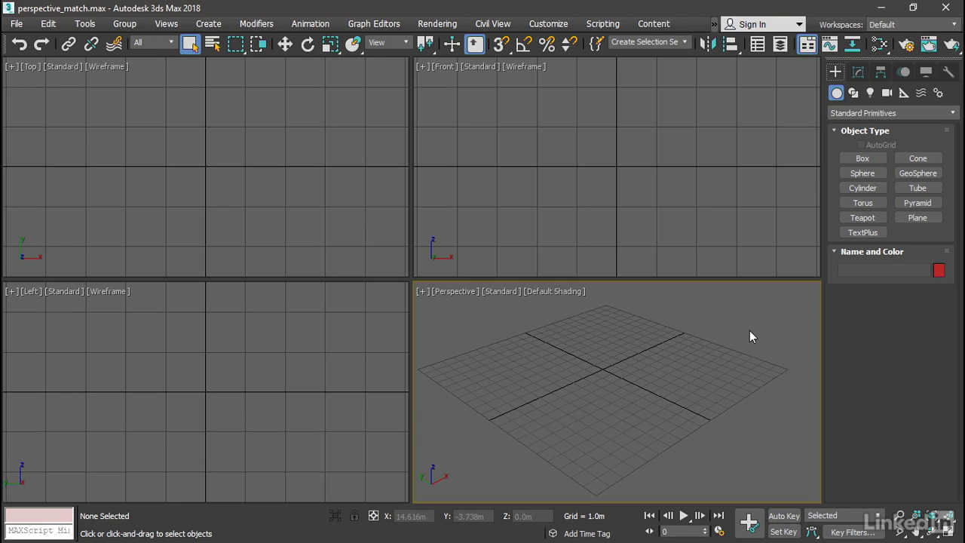
Step: Place a free camera, Camera001, at the centre of the Top viewport
left_click(887, 92)
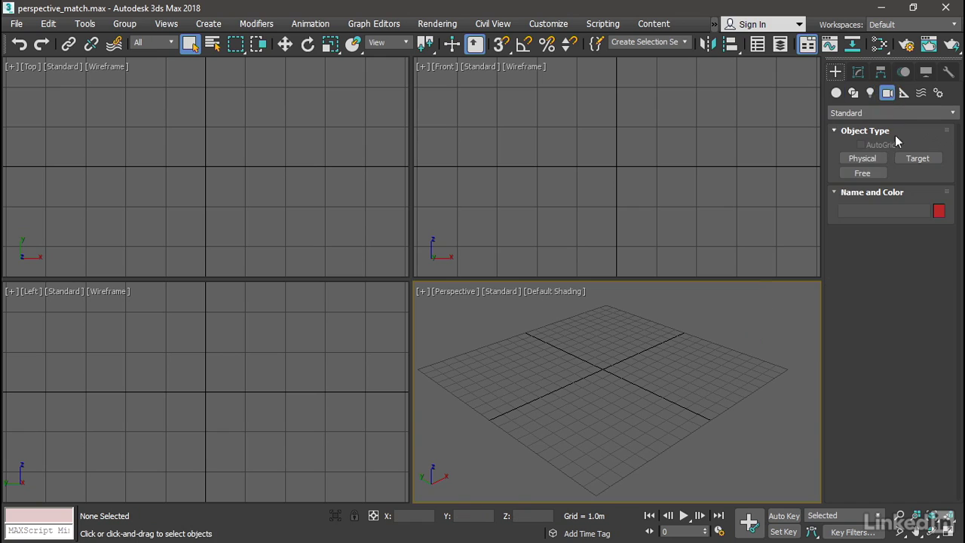
left_click(861, 173)
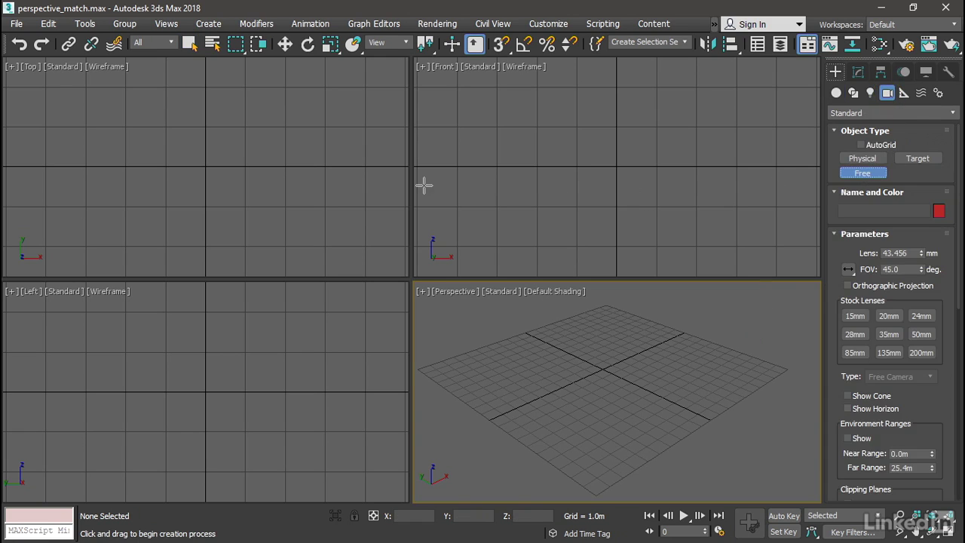
left_click(209, 169)
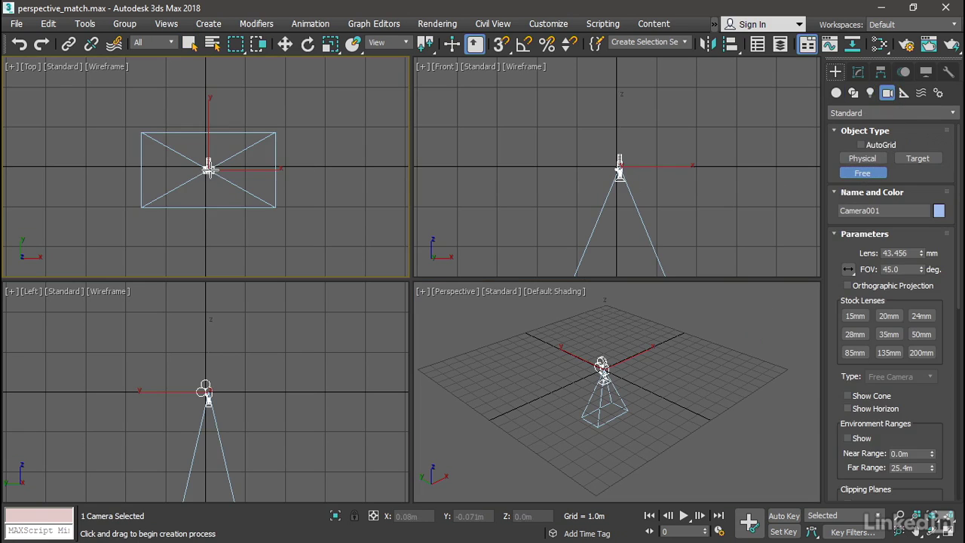
right_click(340, 183)
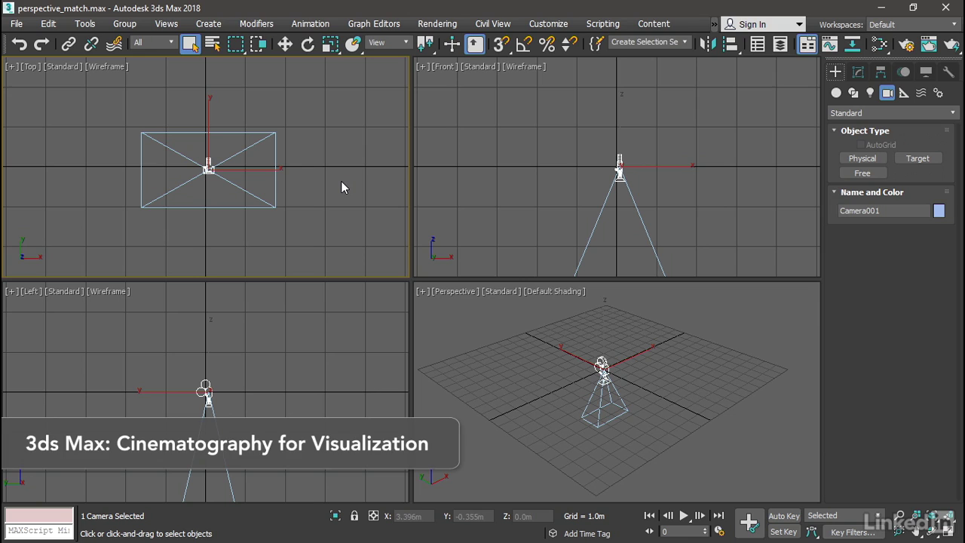
Step: Set Camera001's rotation controller axis order to ZXZ in the Motion panel
left_click(904, 71)
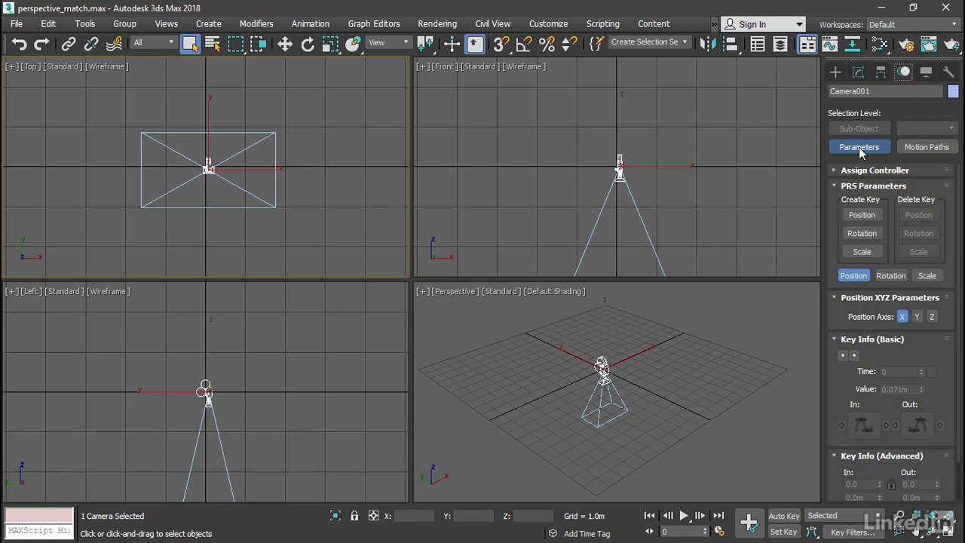
left_click(890, 276)
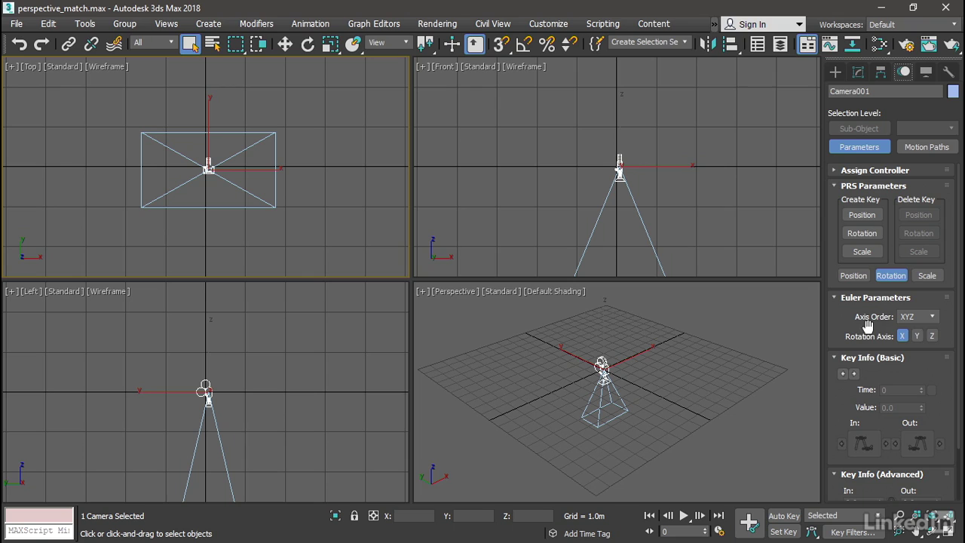
left_click(932, 317)
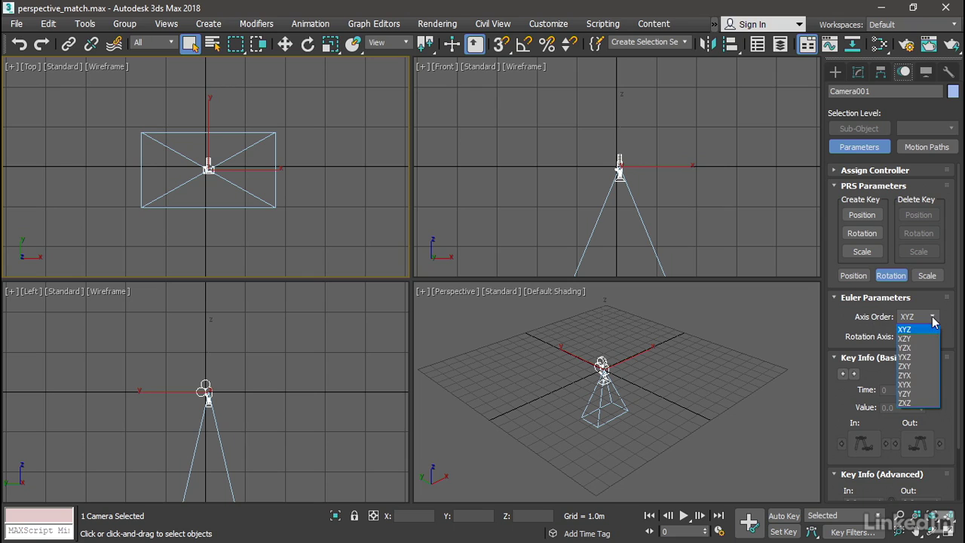
left_click(927, 403)
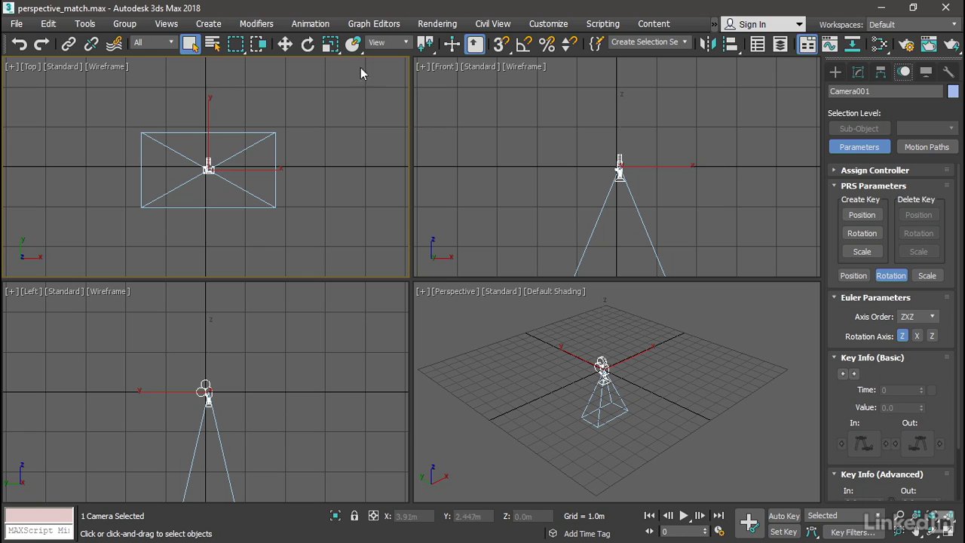
Step: Rotate the camera 90 degrees about Y in Gimbal coordinates
left_click(307, 45)
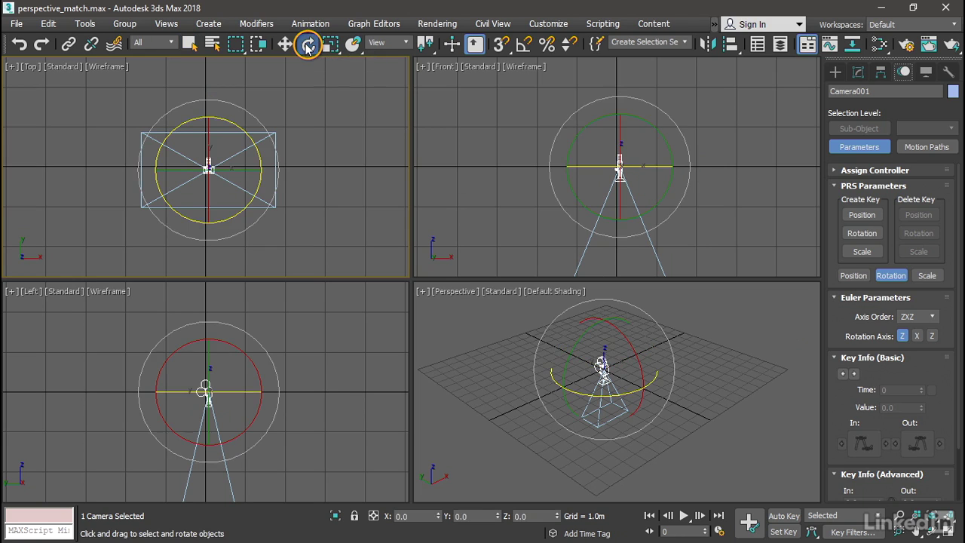
left_click(405, 43)
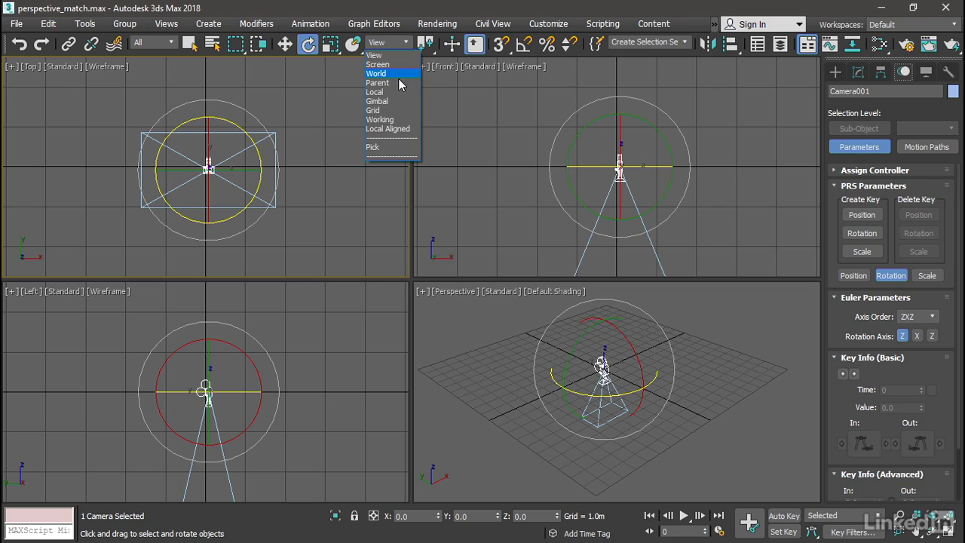
left_click(397, 101)
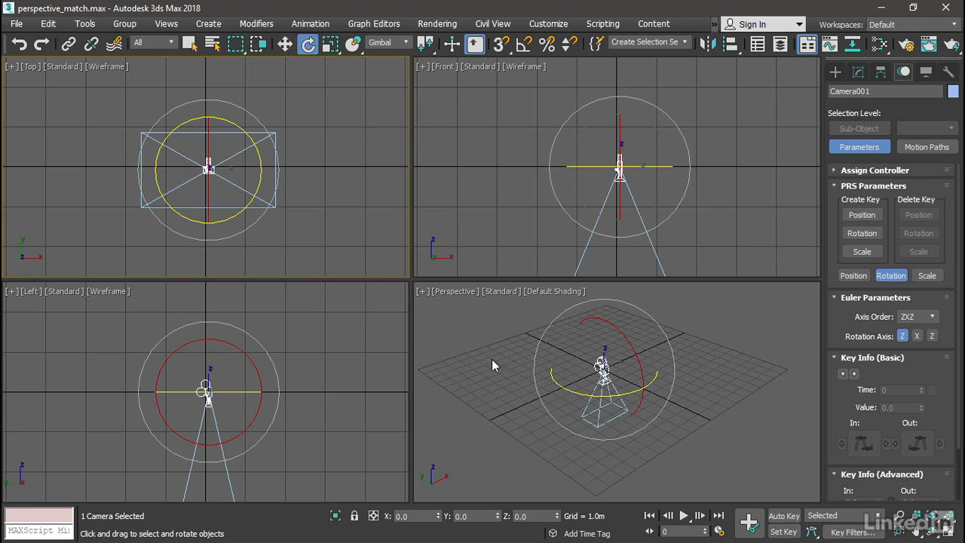
double_click(468, 515)
type("90")
key("Return")
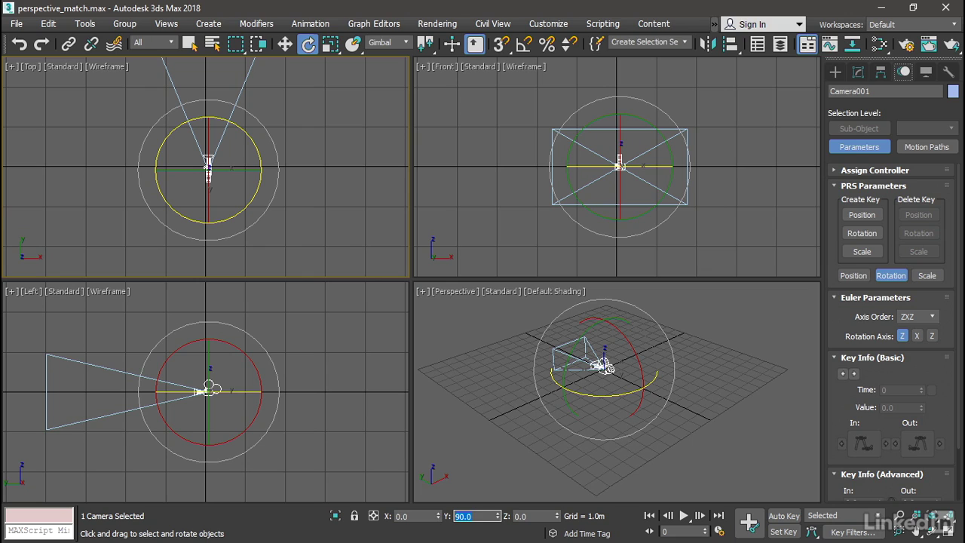
Step: Switch the Front viewport to Camera001's view and turn on safe frames with Shift+F
right_click(445, 72)
left_click(444, 72)
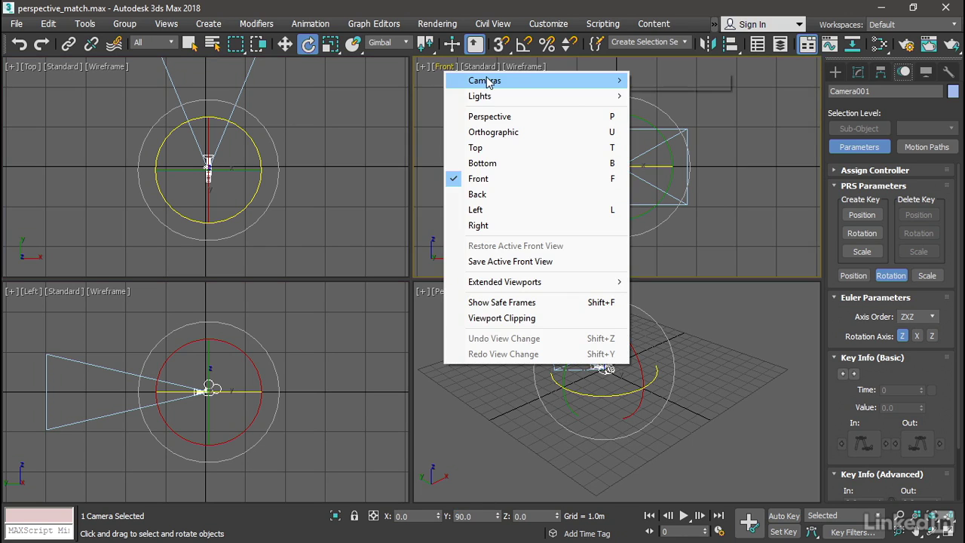
mouse_move(527, 80)
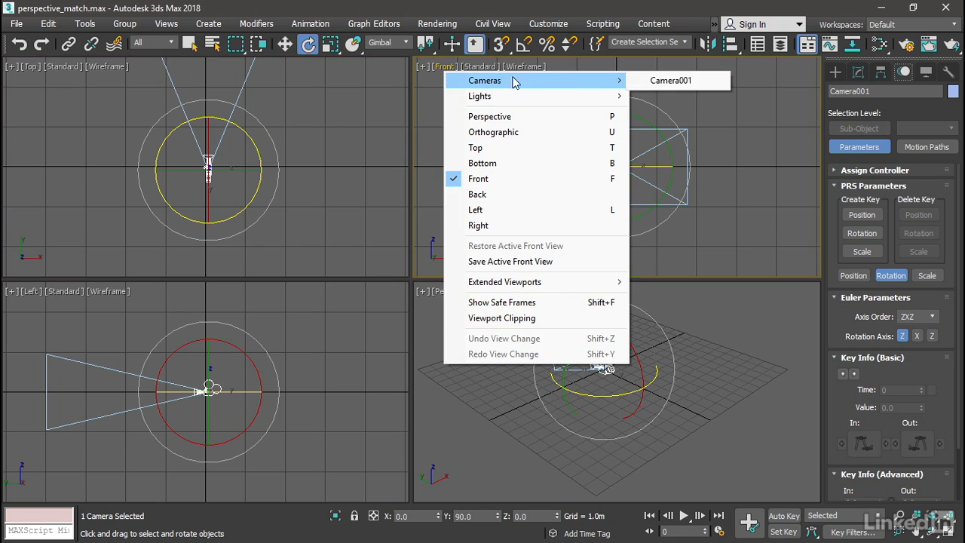
left_click(695, 81)
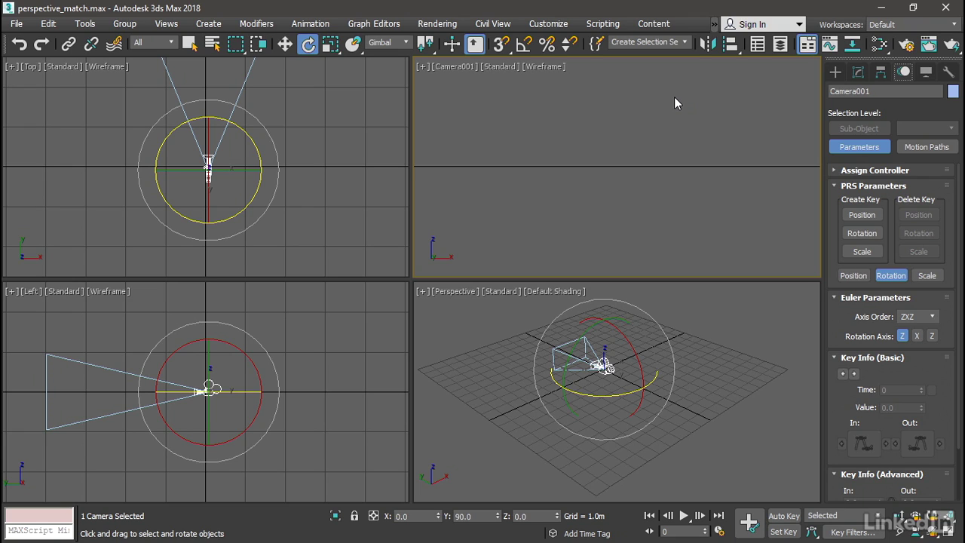
key("shift+f")
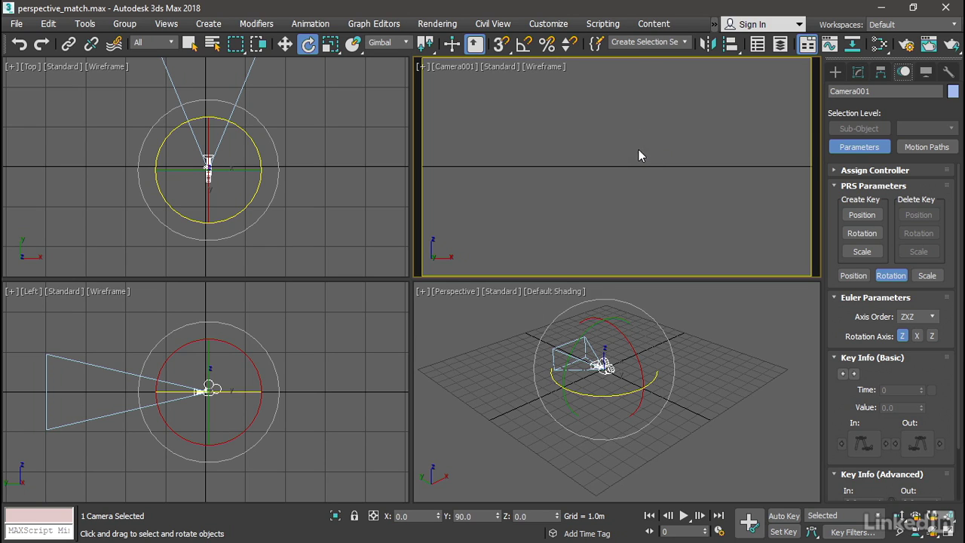
Step: Load kitchen_morning_ART.png as the viewport background using Use Files and Match Bitmap aspect
left_click(166, 23)
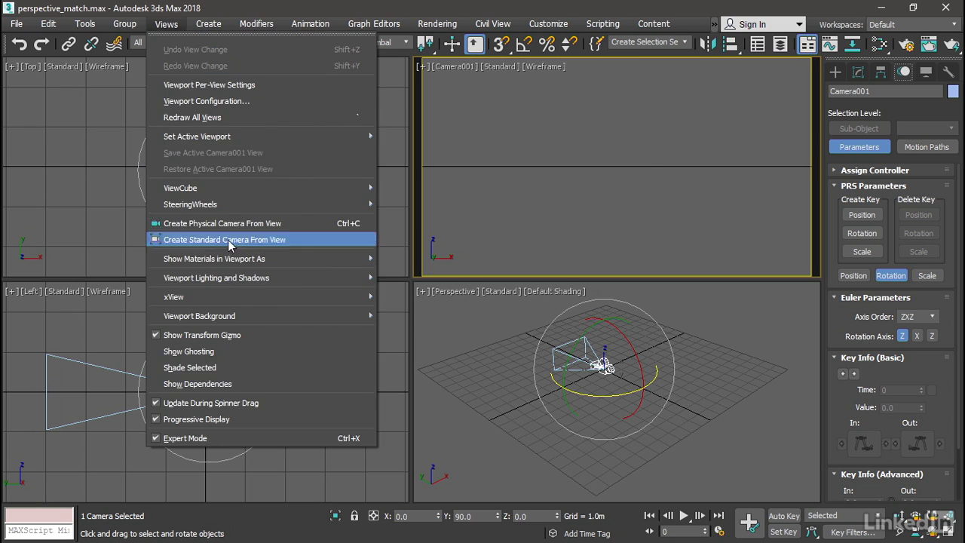
mouse_move(238, 310)
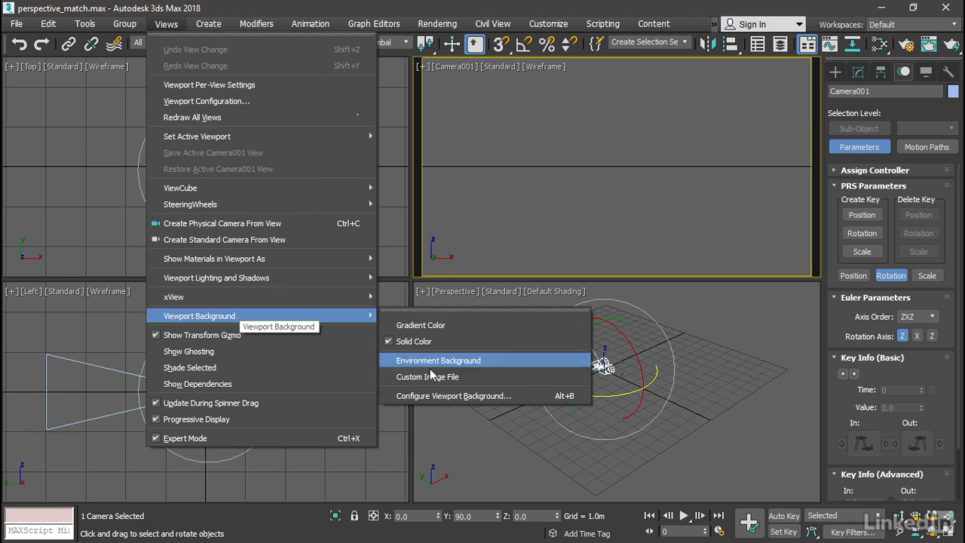
left_click(526, 395)
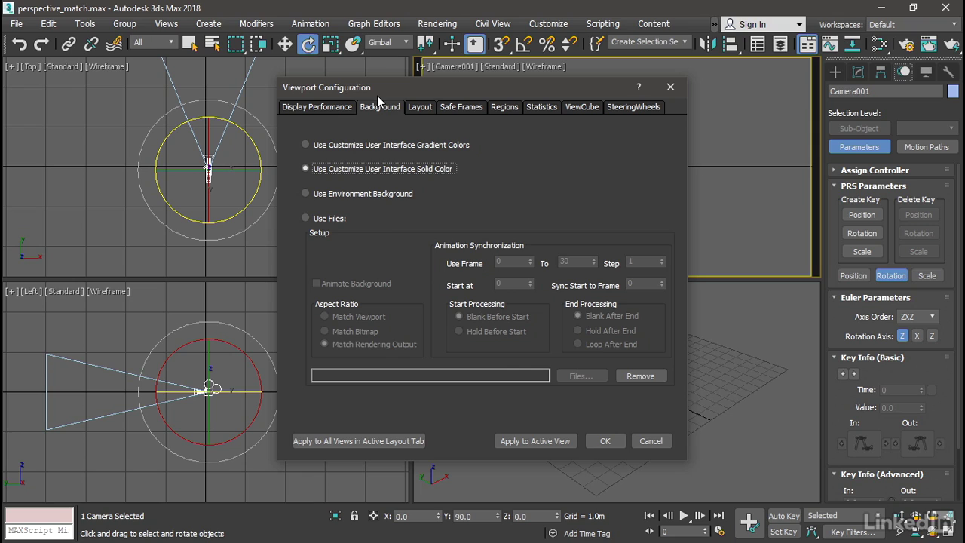
left_click(306, 218)
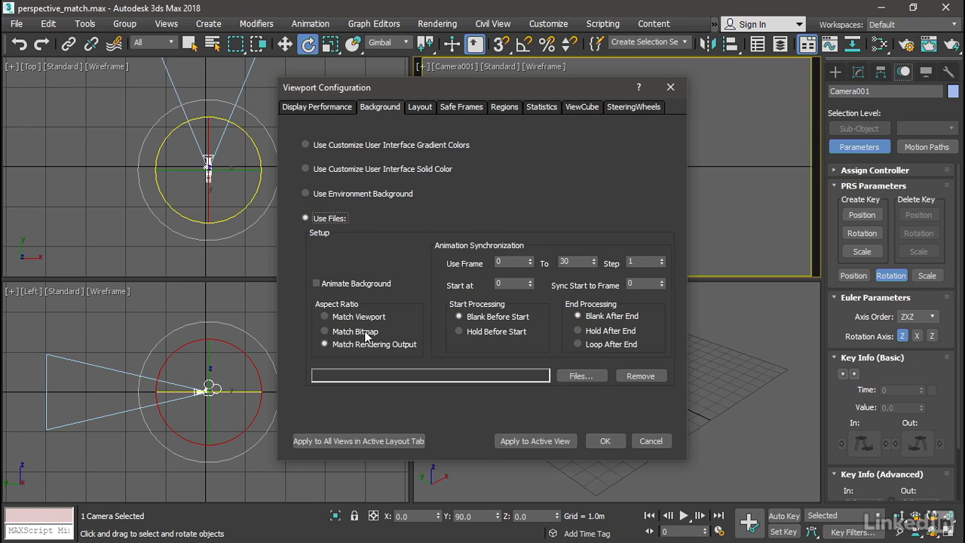
left_click(592, 376)
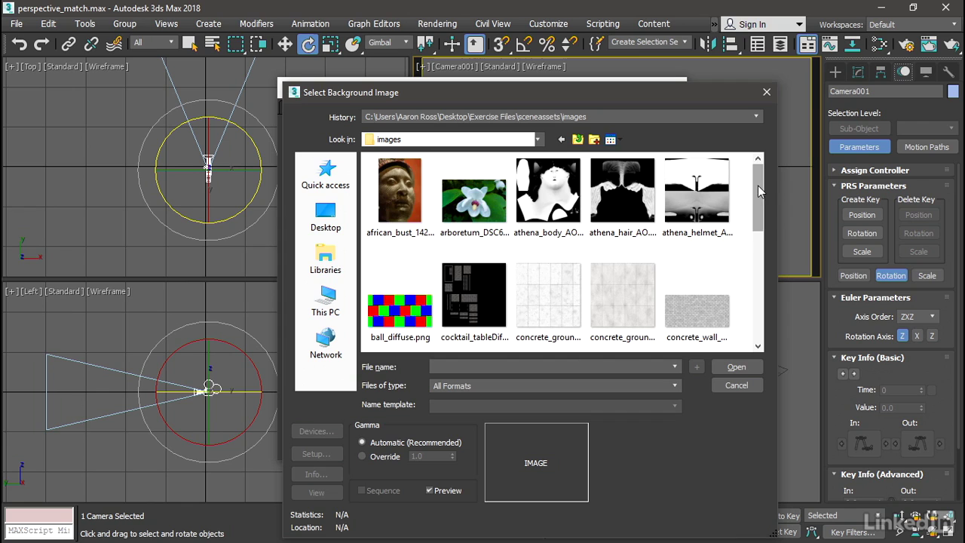
left_click_drag(758, 185, 766, 253)
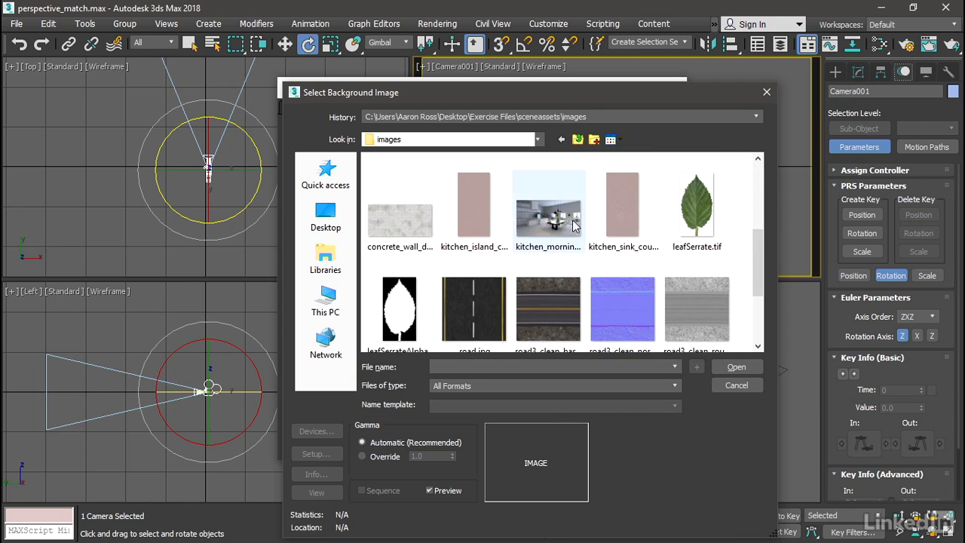
left_click(548, 218)
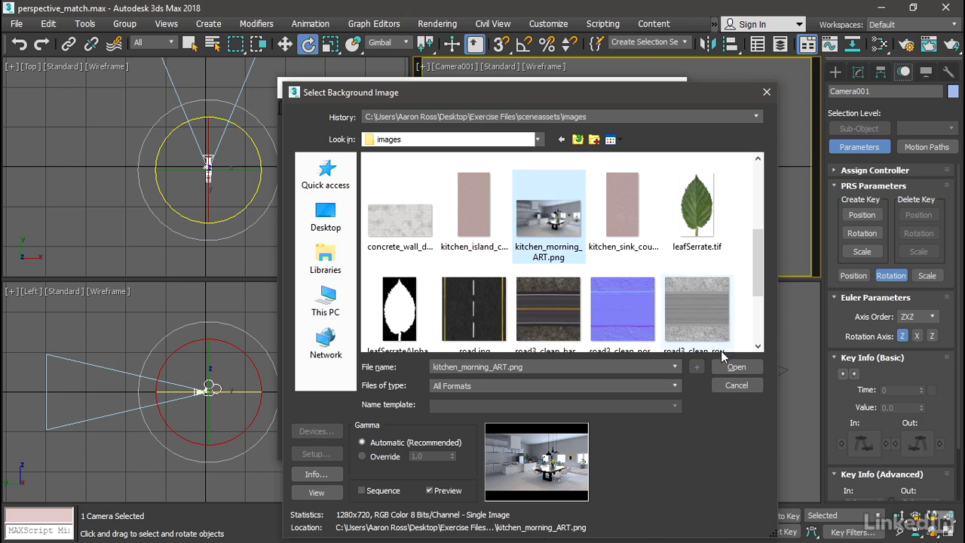
left_click(728, 368)
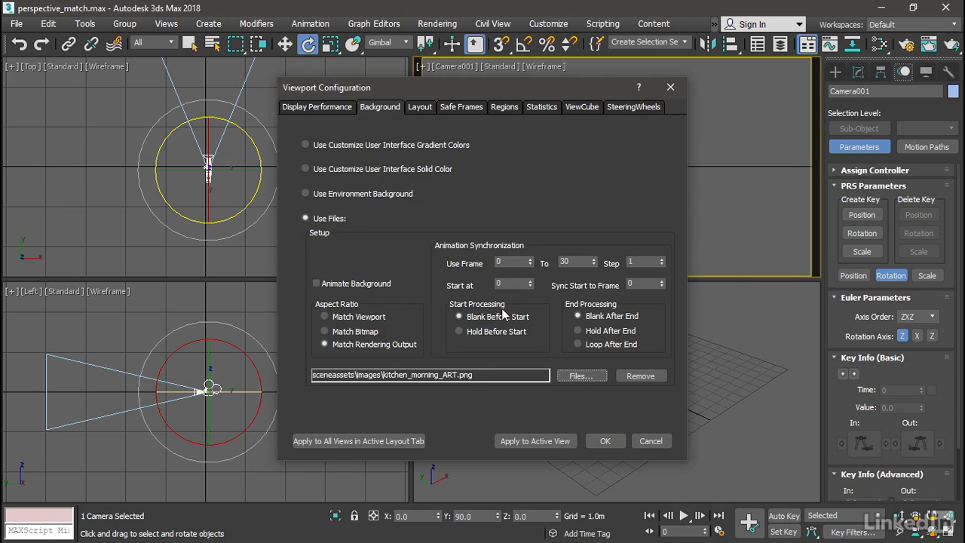
left_click(324, 331)
left_click(605, 441)
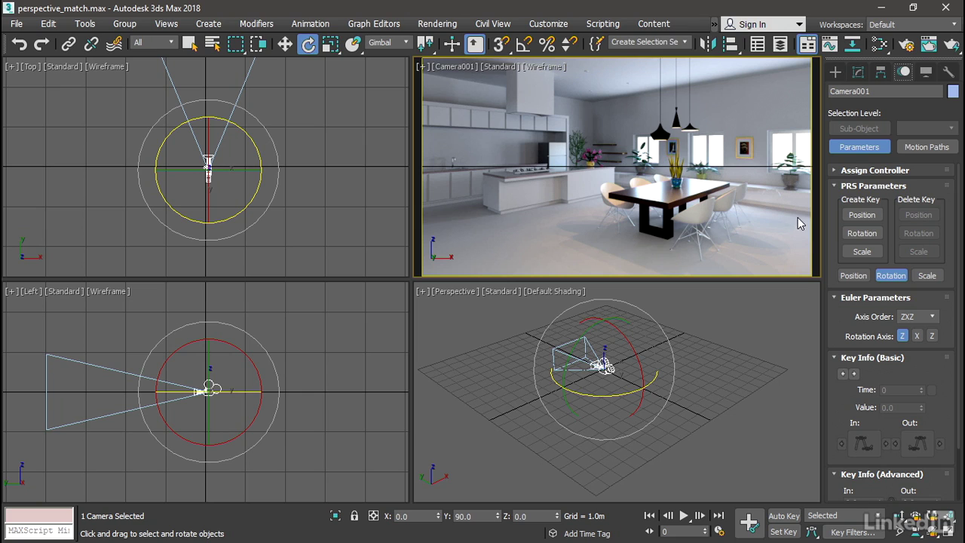
Step: Choose the HDTV (video) output preset at 1280×720 in Render Setup
left_click(905, 48)
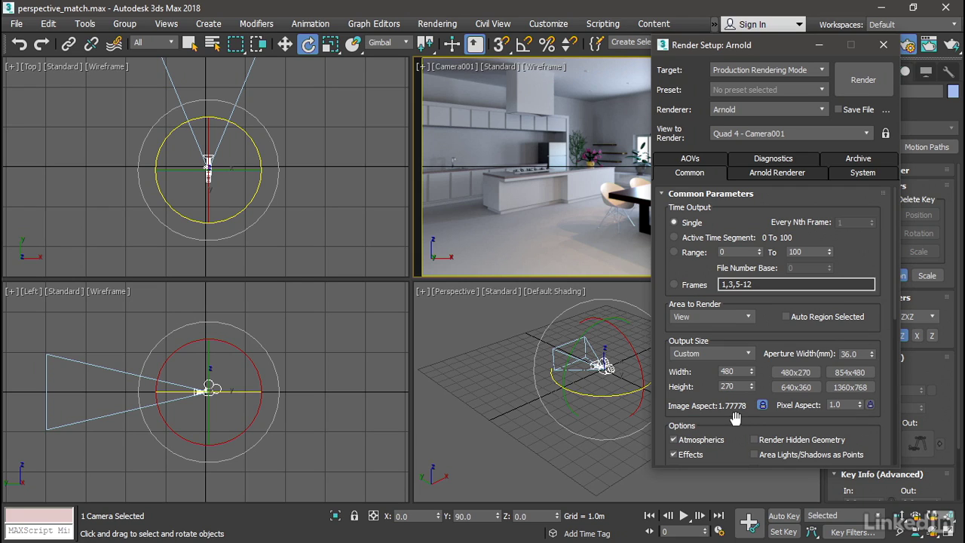
left_click(748, 354)
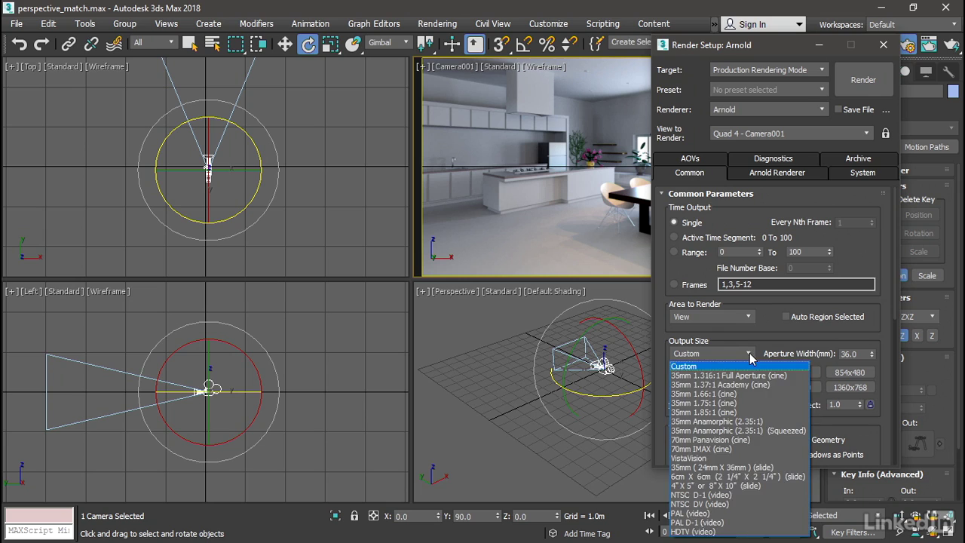
left_click(714, 531)
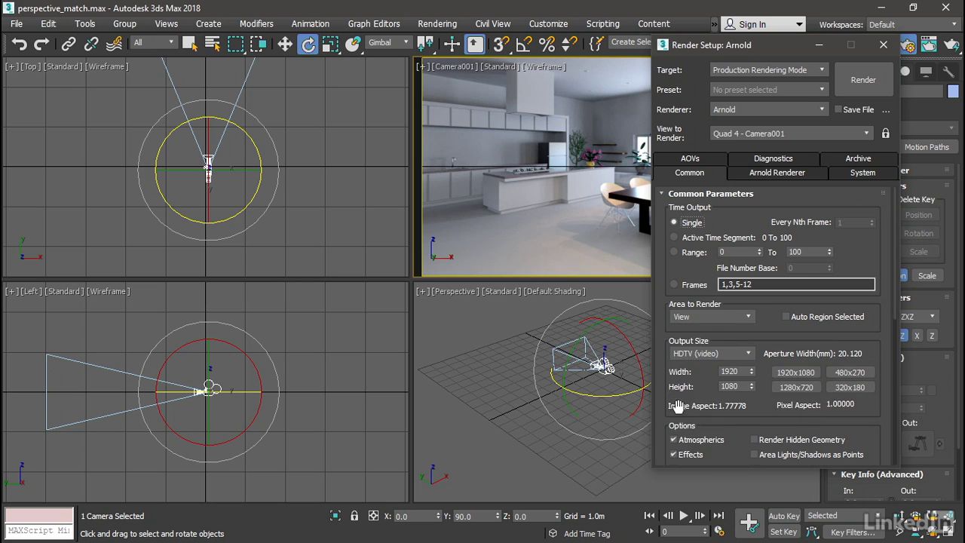
left_click(783, 390)
left_click(883, 45)
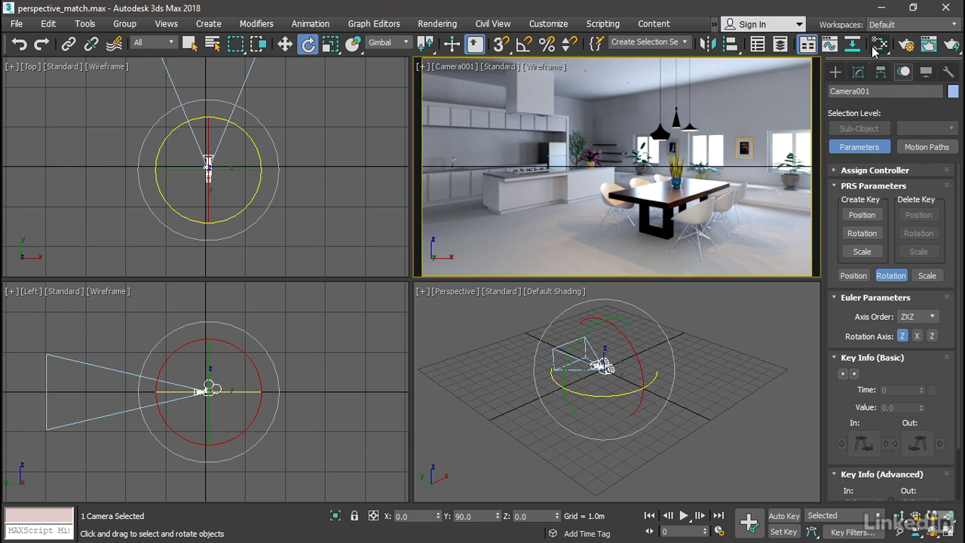
Step: Lengthen Camera001's target distance to 12.964 m, then deselect the camera
left_click(856, 73)
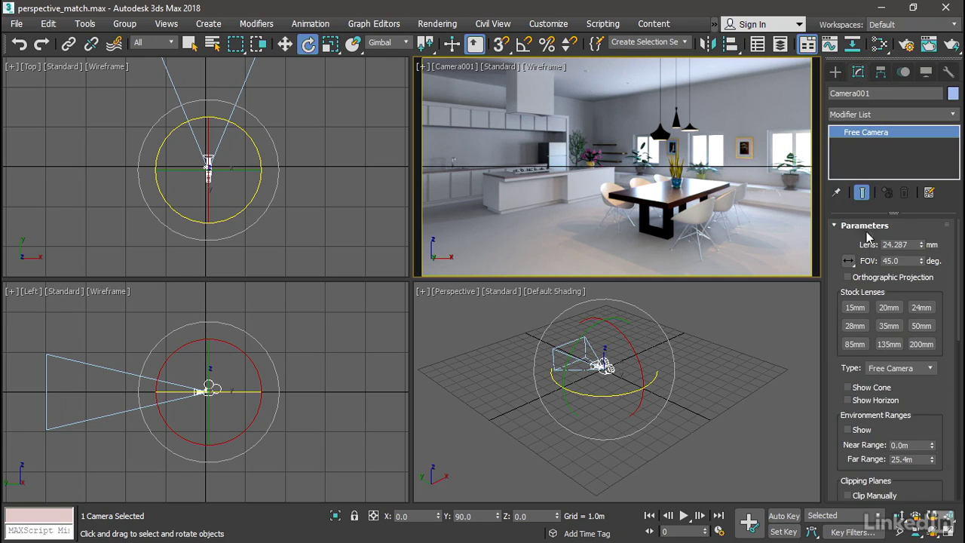
left_click(848, 387)
left_click_drag(924, 389, 918, 190)
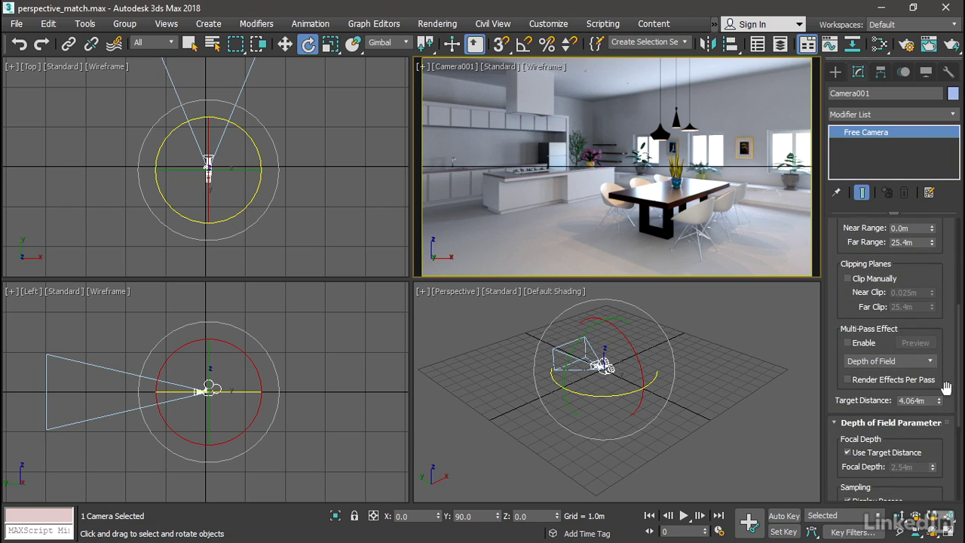
left_click_drag(939, 400, 916, 242)
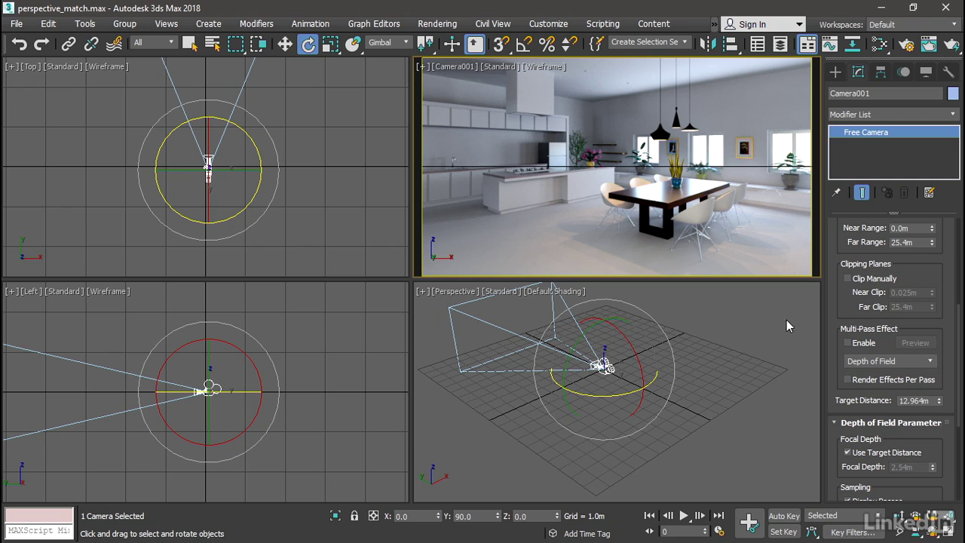
left_click(796, 80)
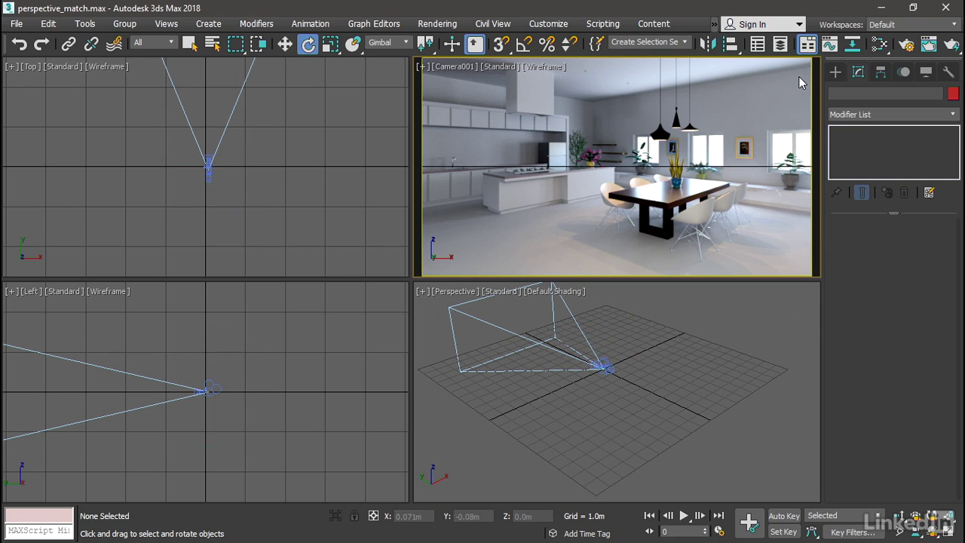
Step: Launch the Perspective Match utility and turn on Show Vanishing Lines
left_click(947, 72)
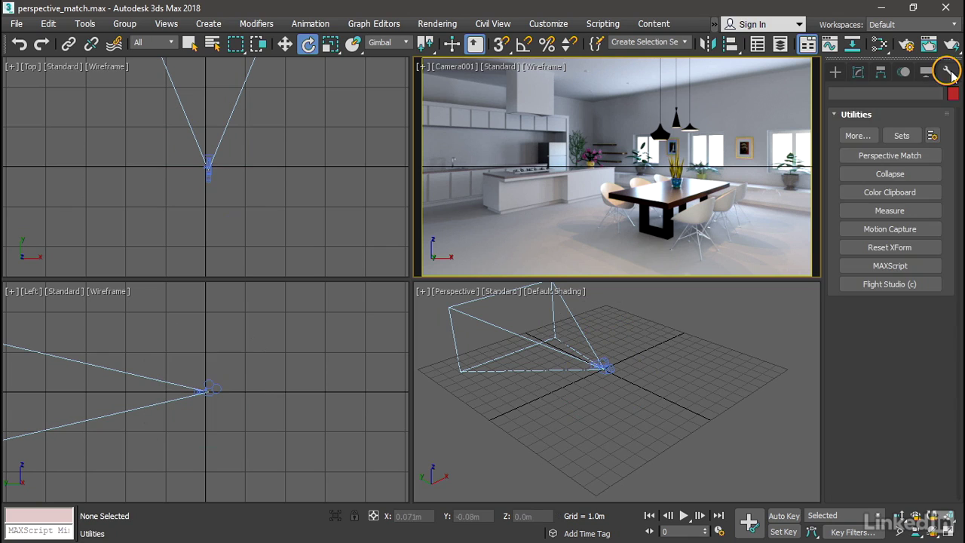
left_click(910, 156)
scroll(960, 369, "down", 2)
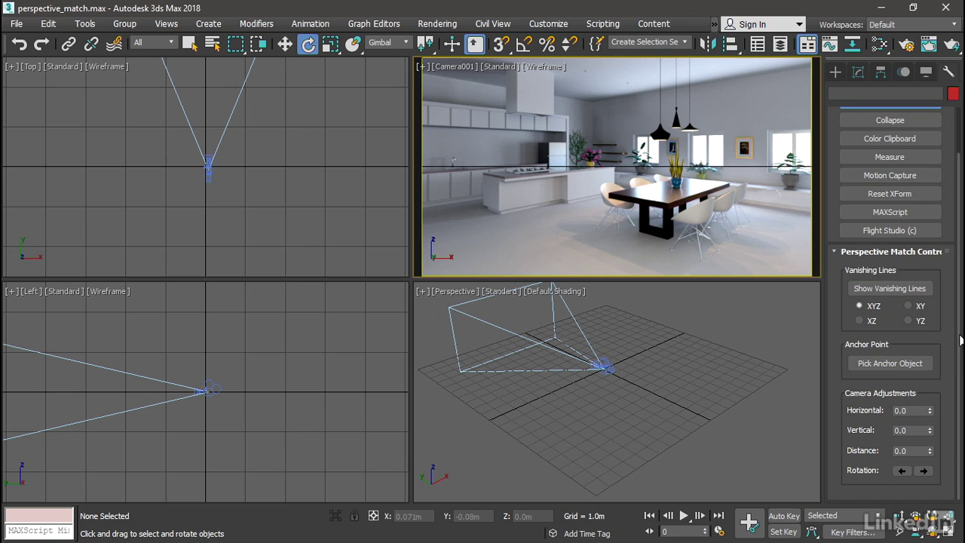
left_click(891, 289)
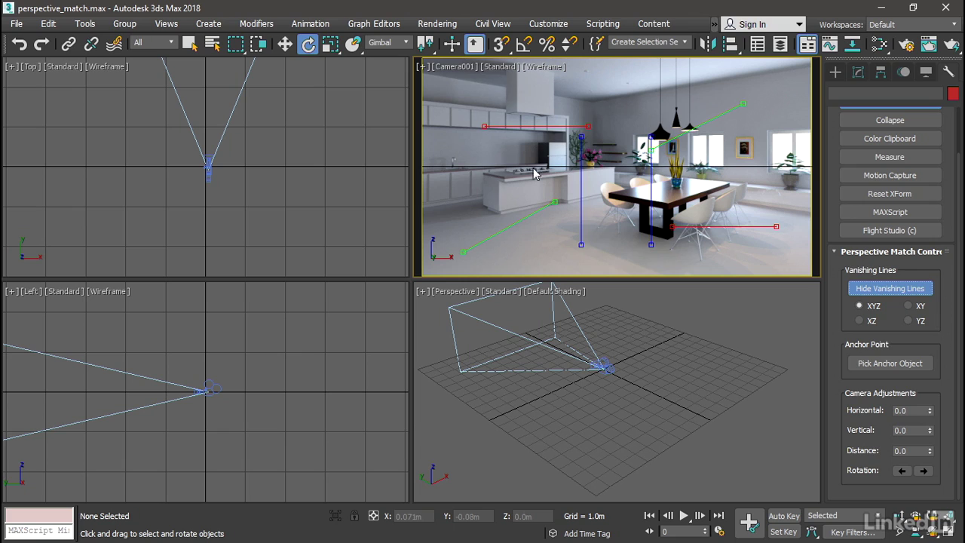
Step: Align the vertical guide to the island corner and the red lines to the left ceiling edge and island base
left_click_drag(585, 142, 572, 121)
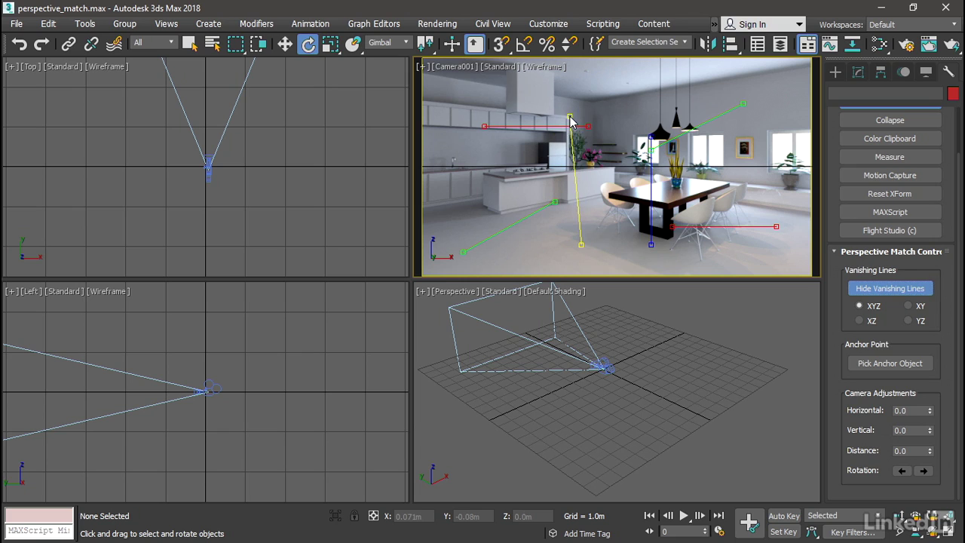
left_click_drag(581, 244, 567, 202)
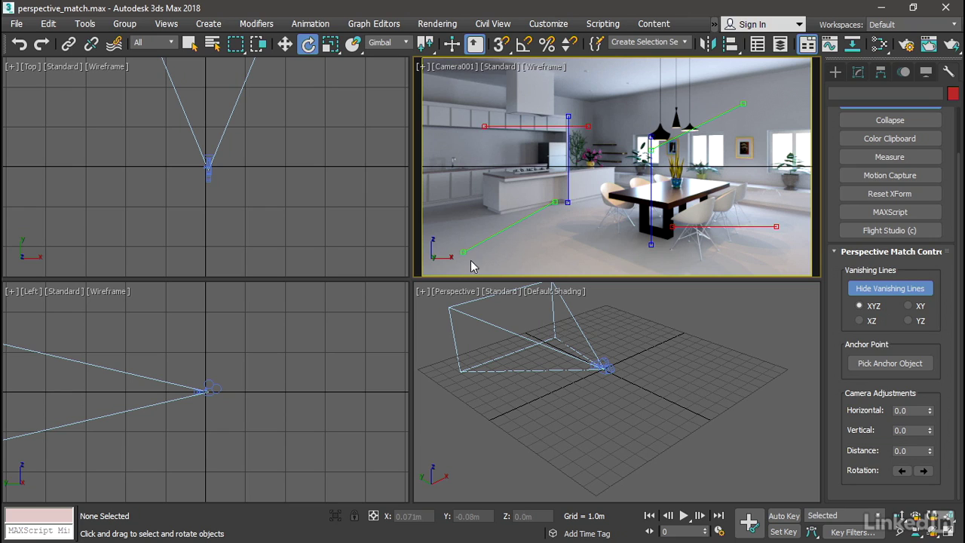
left_click_drag(484, 126, 424, 101)
left_click_drag(587, 124, 592, 101)
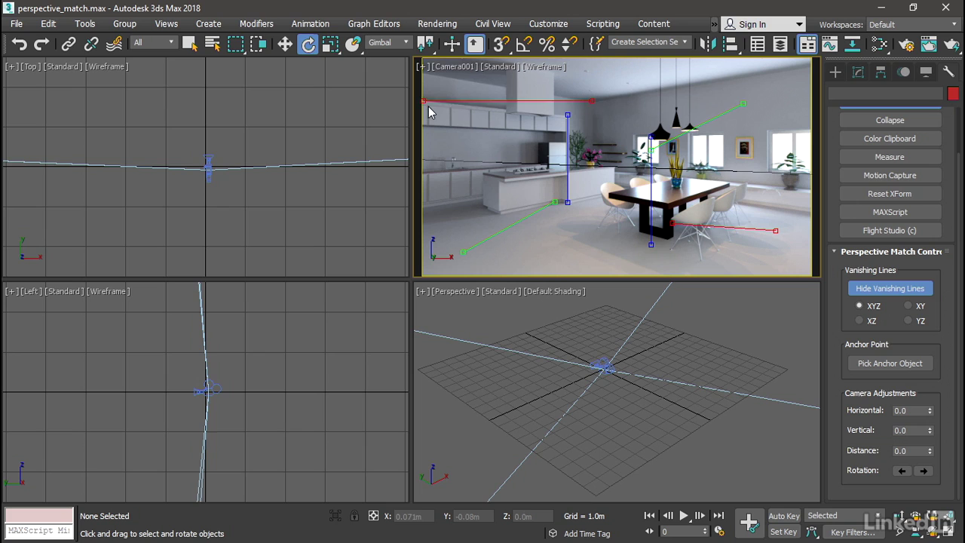
left_click_drag(424, 100, 422, 72)
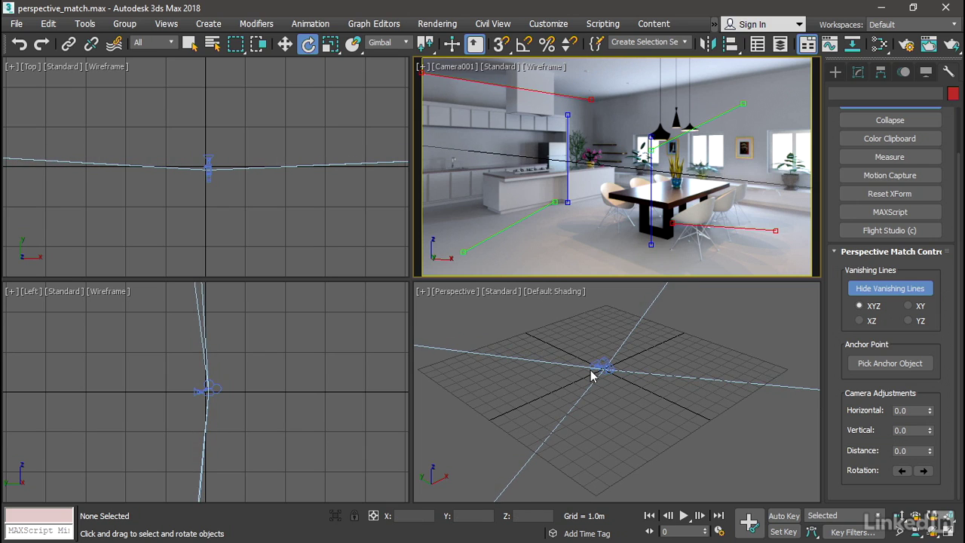
left_click_drag(671, 223, 497, 219)
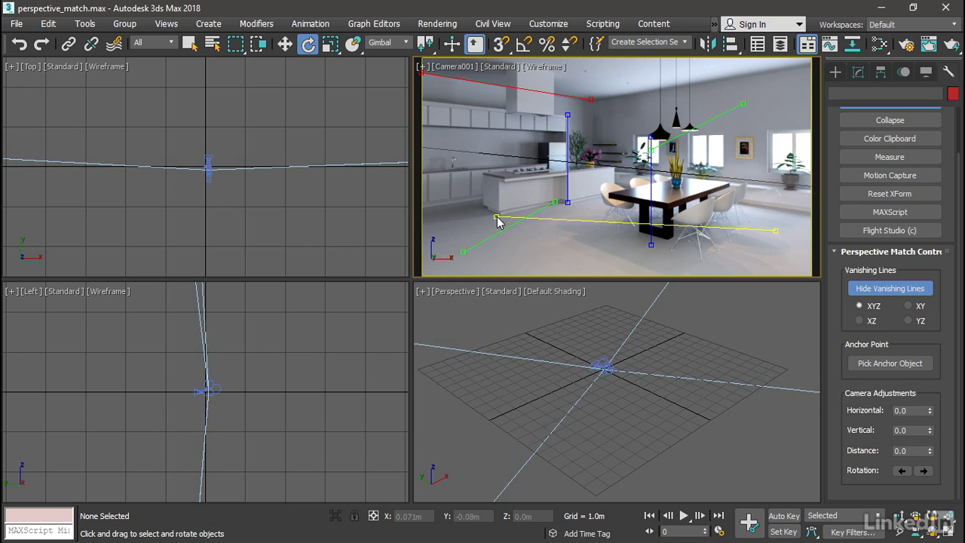
left_click_drag(775, 230, 559, 203)
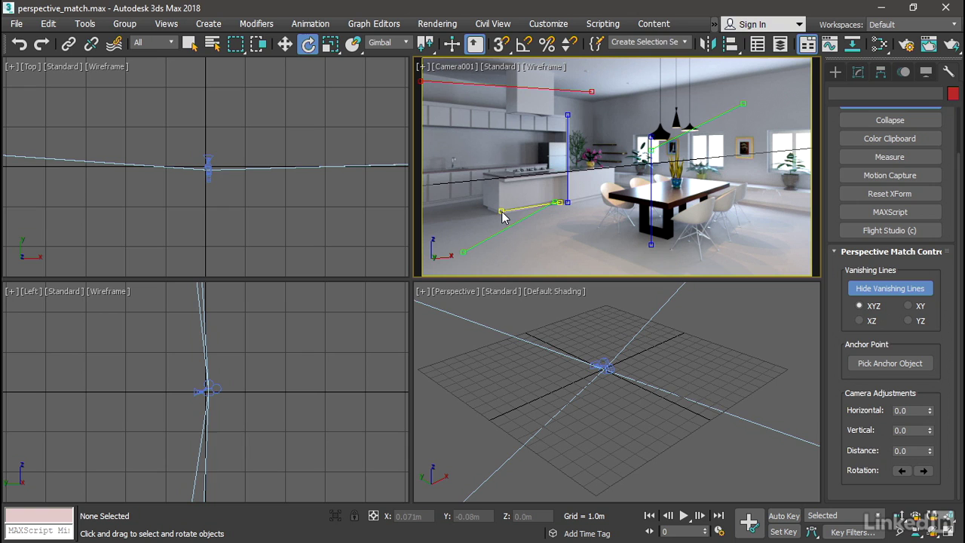
Step: Fit the green lines to the ceiling's right edge and far wall base, and the second vertical to the window frame
left_click_drag(743, 104, 810, 70)
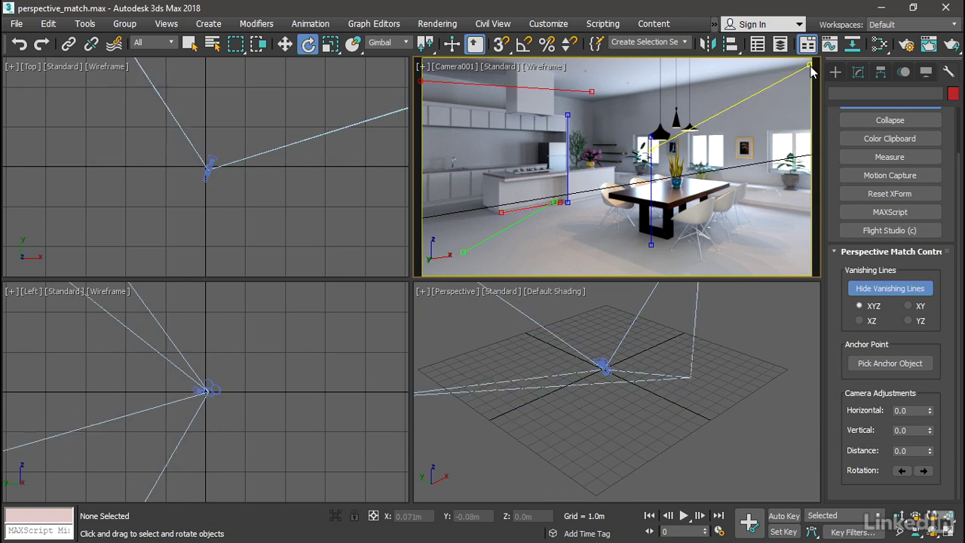
left_click_drag(643, 149, 592, 105)
left_click(591, 92)
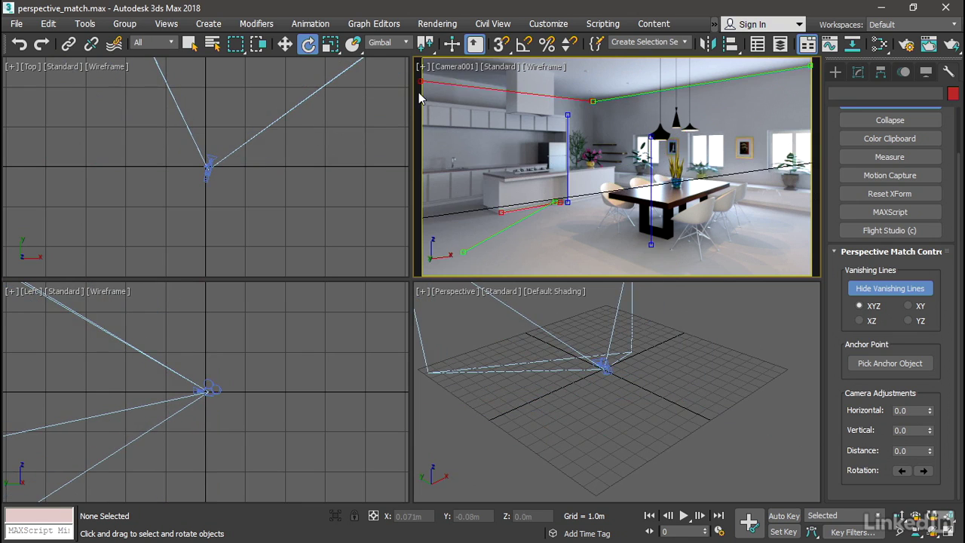
left_click_drag(421, 81, 424, 77)
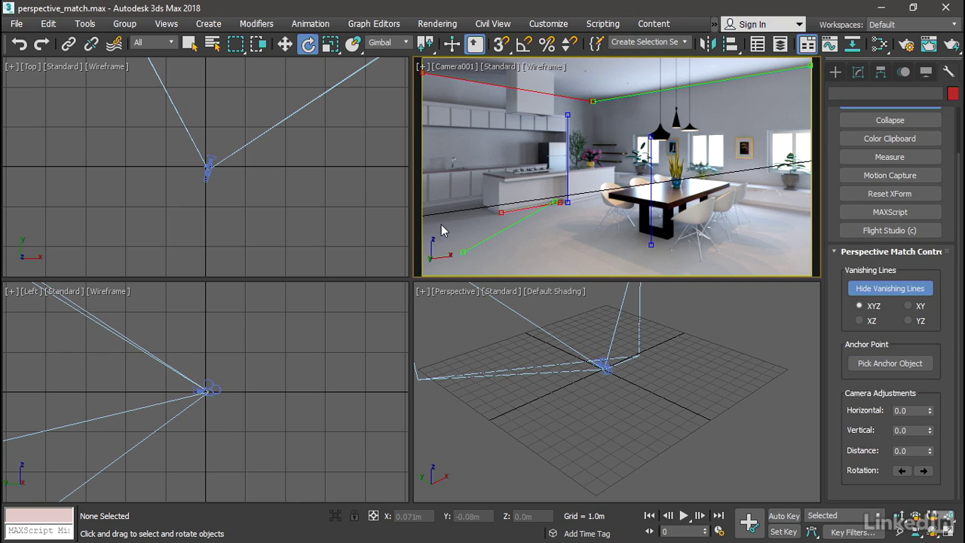
left_click(464, 252)
left_click_drag(464, 252, 810, 191)
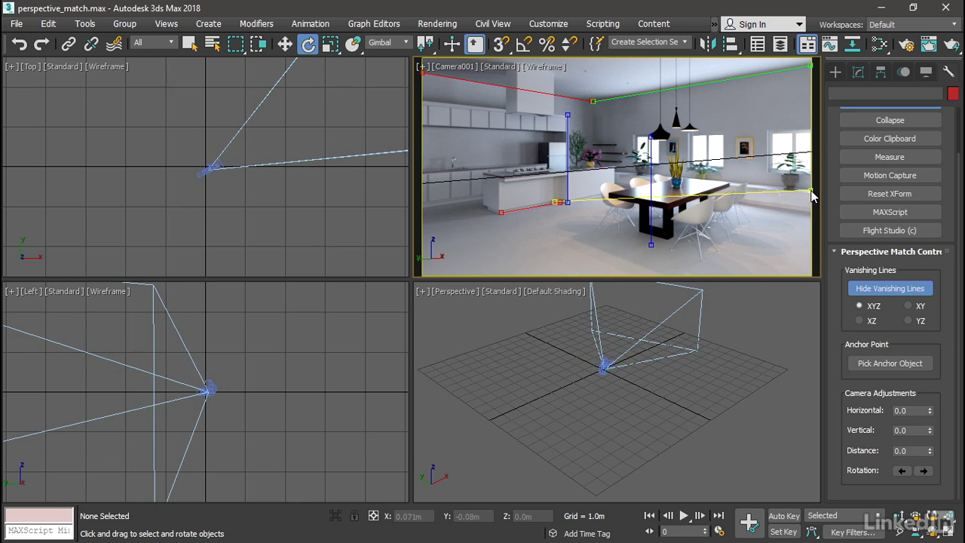
left_click_drag(557, 202, 615, 174)
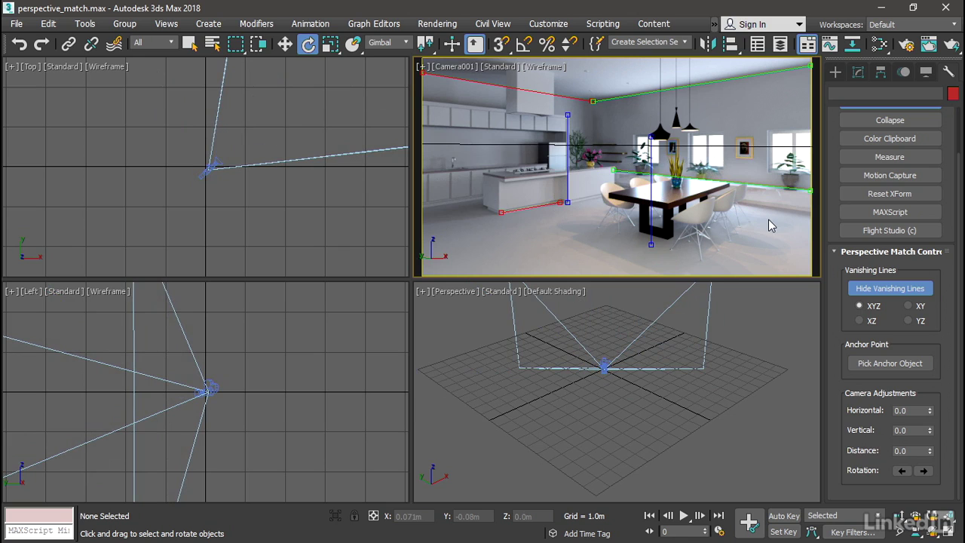
left_click(651, 243)
left_click_drag(651, 244, 767, 169)
left_click_drag(652, 139, 768, 133)
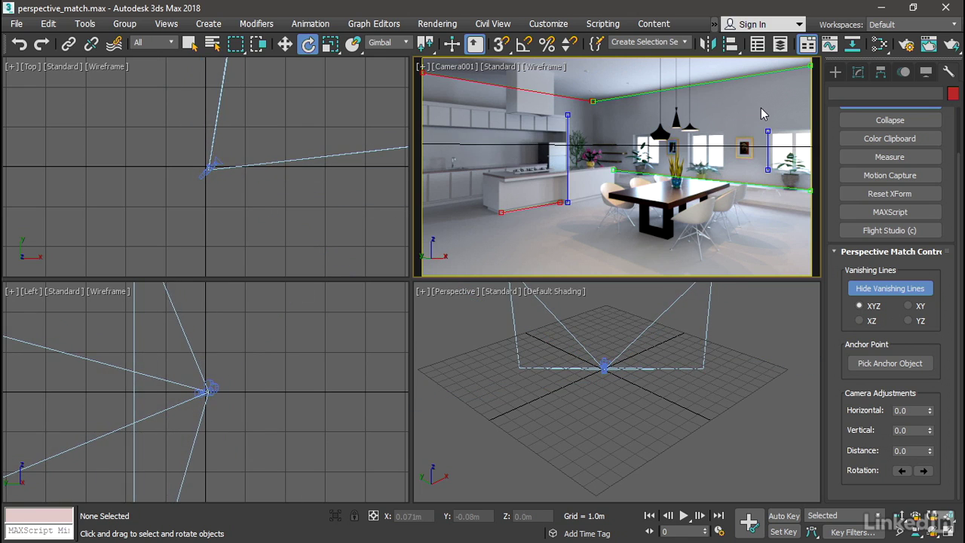
Step: Maximize the Camera001 view with Alt+W and shorten the left vertical guide to the island corner
key("alt+w")
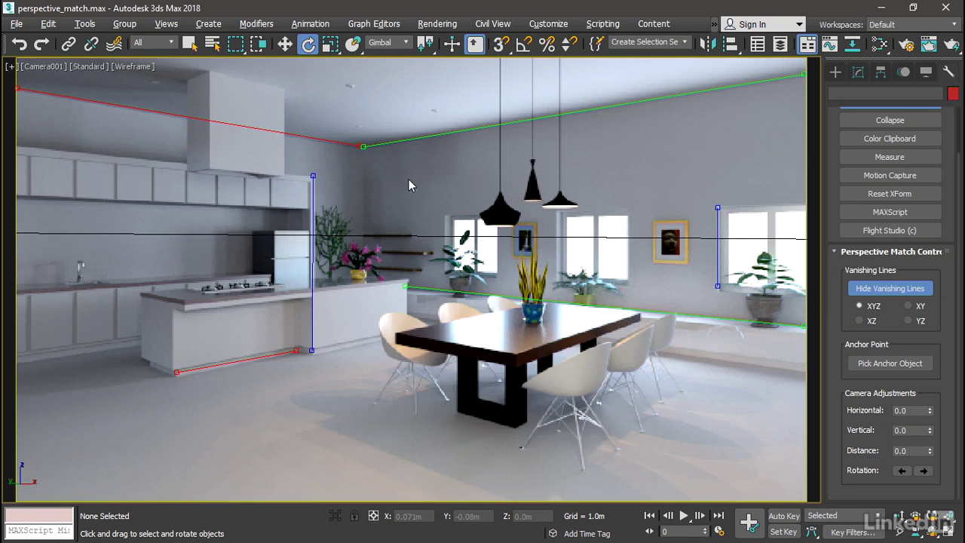
left_click_drag(313, 175, 314, 178)
left_click_drag(310, 349, 314, 290)
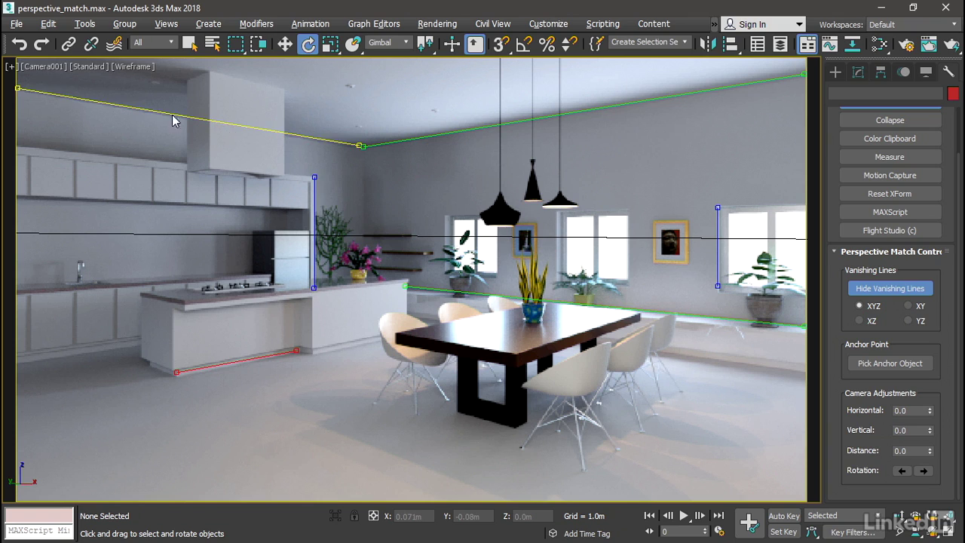
Step: Turn on 2D Pan Zoom Mode and snap the left ceiling line's end to the room corner
left_click(11, 67)
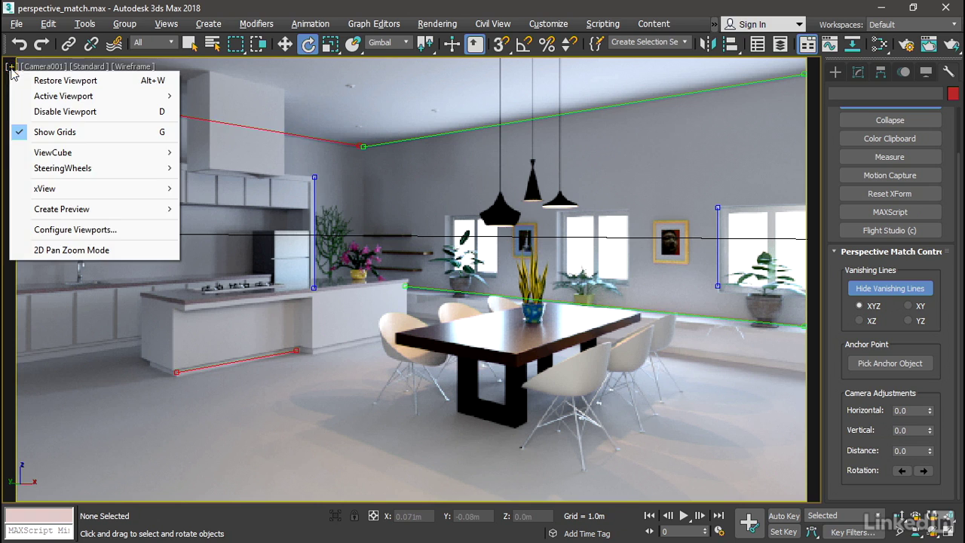
left_click(129, 253)
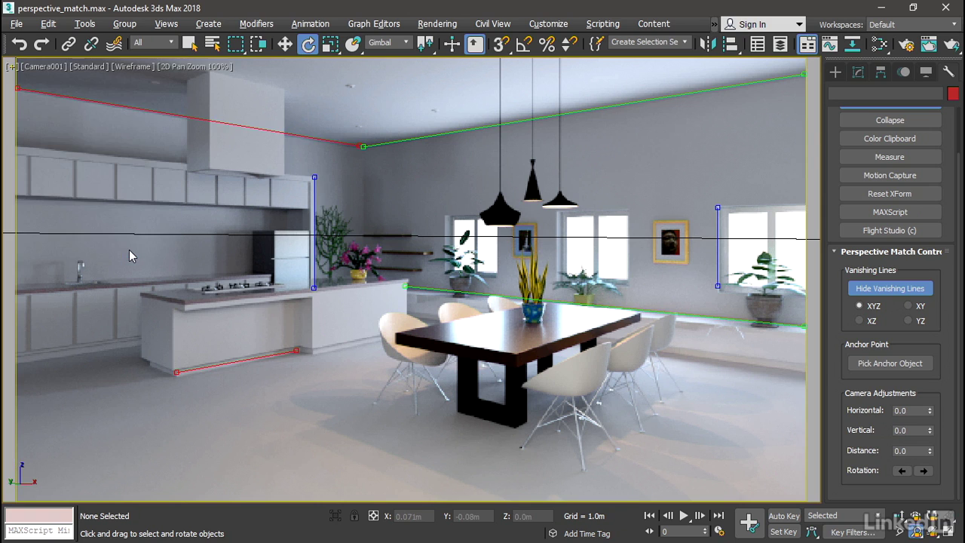
middle_click_drag(61, 126, 341, 262)
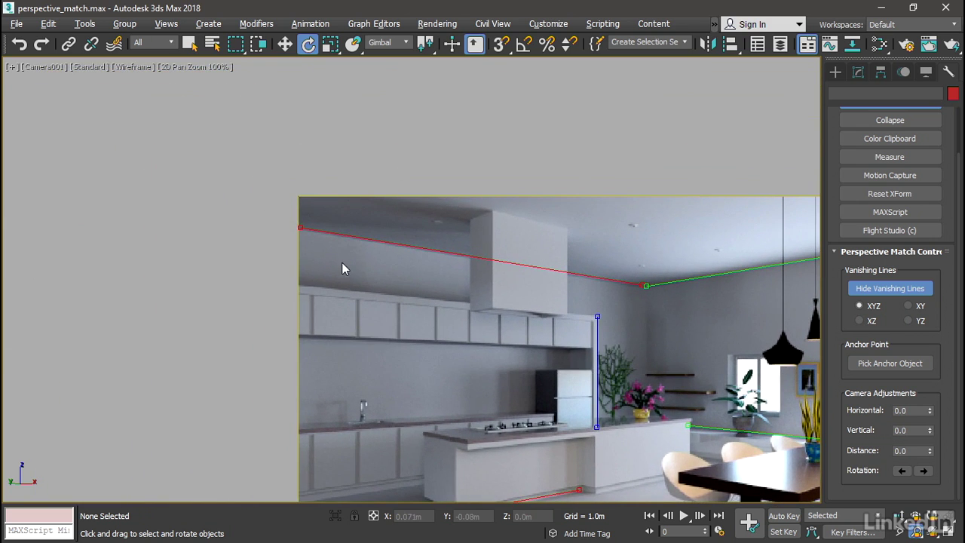
scroll(239, 237, "up", 5)
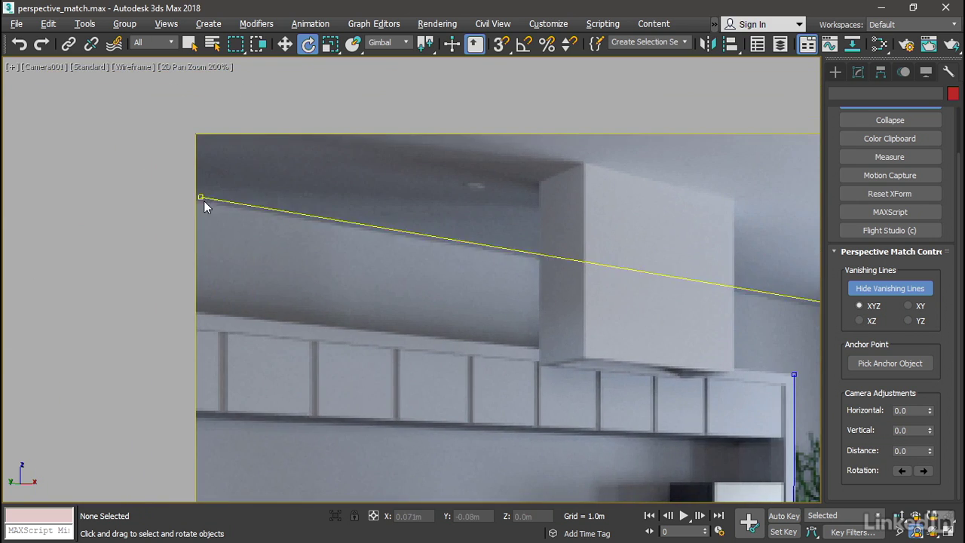
middle_click_drag(194, 201, 229, 172)
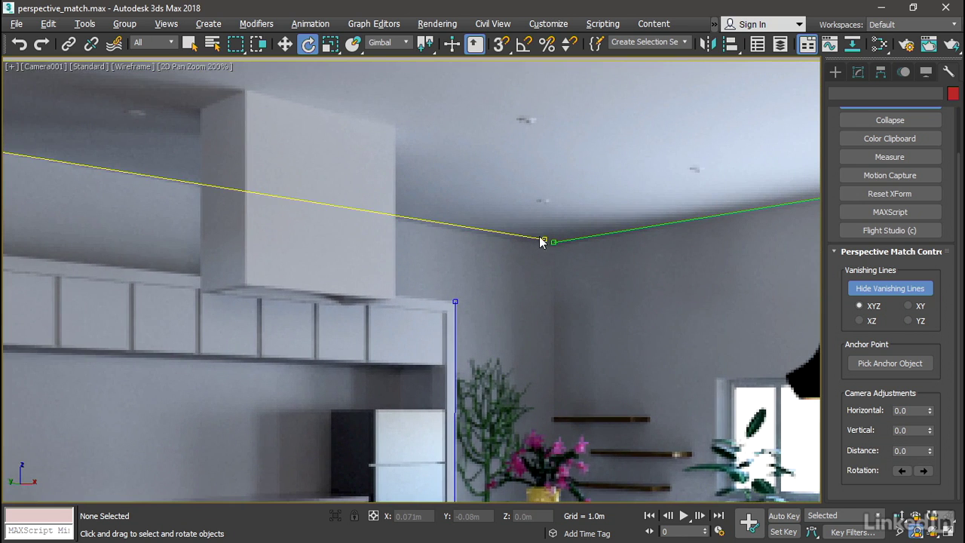
left_click_drag(539, 239, 538, 247)
Step: Refine the far wall base and island base lines, then turn off 2D Pan Zoom Mode
middle_click_drag(560, 248, 279, 216)
scroll(280, 215, "down", 3)
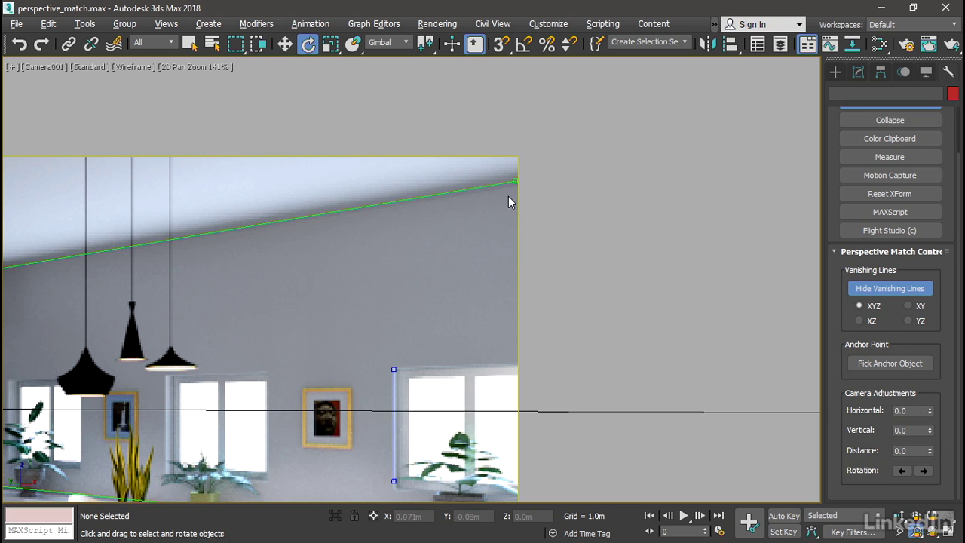
middle_click_drag(172, 465, 422, 226)
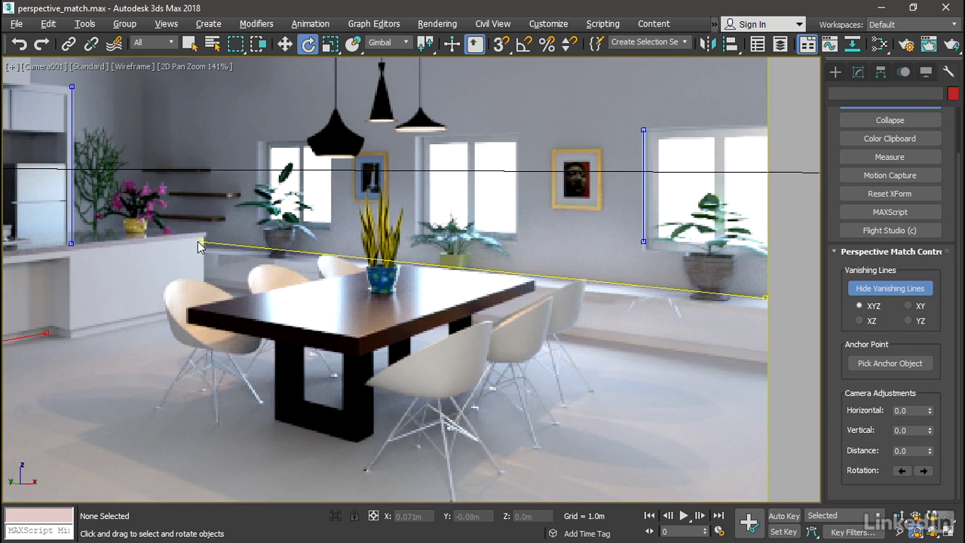
left_click_drag(765, 298, 766, 309)
middle_click_drag(314, 320, 655, 244)
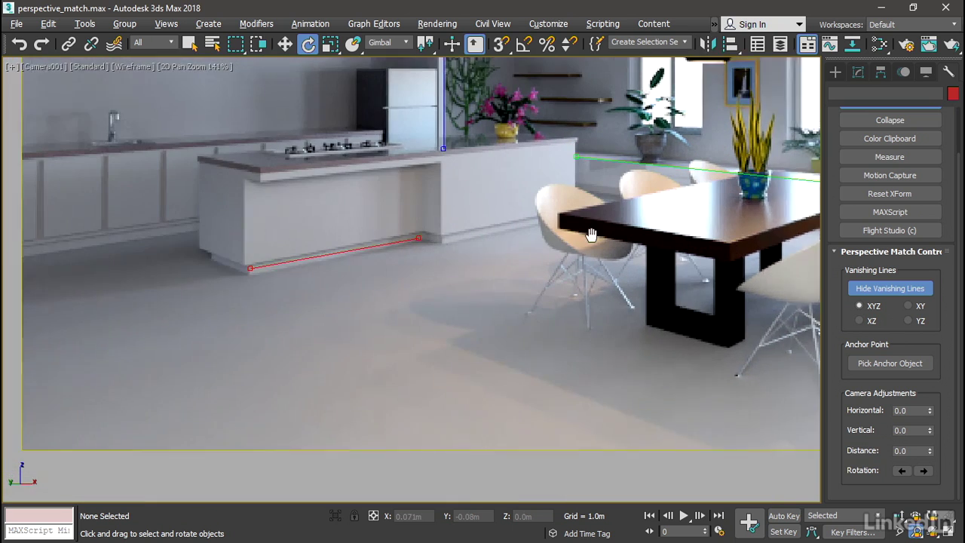
left_click_drag(315, 277, 315, 282)
left_click_drag(486, 245, 489, 246)
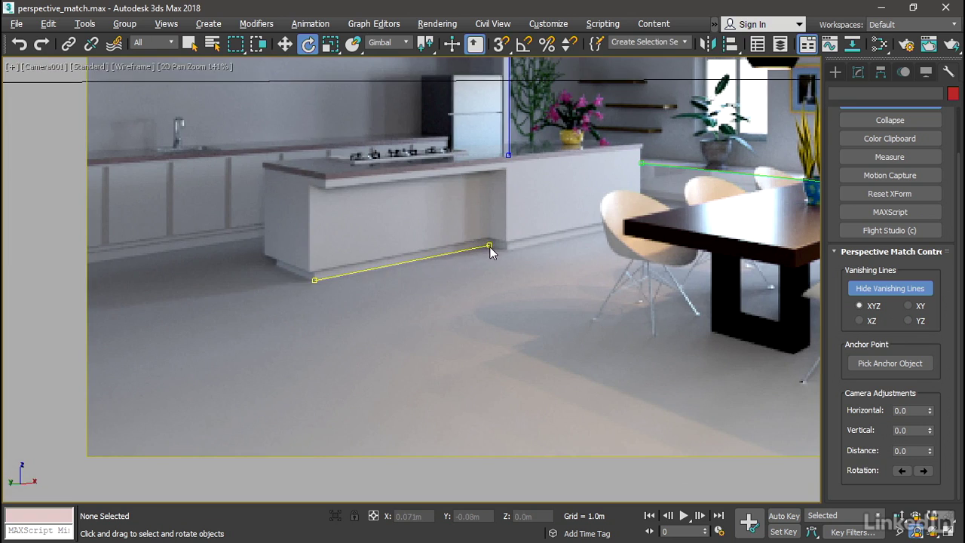
middle_click_drag(489, 247, 404, 333)
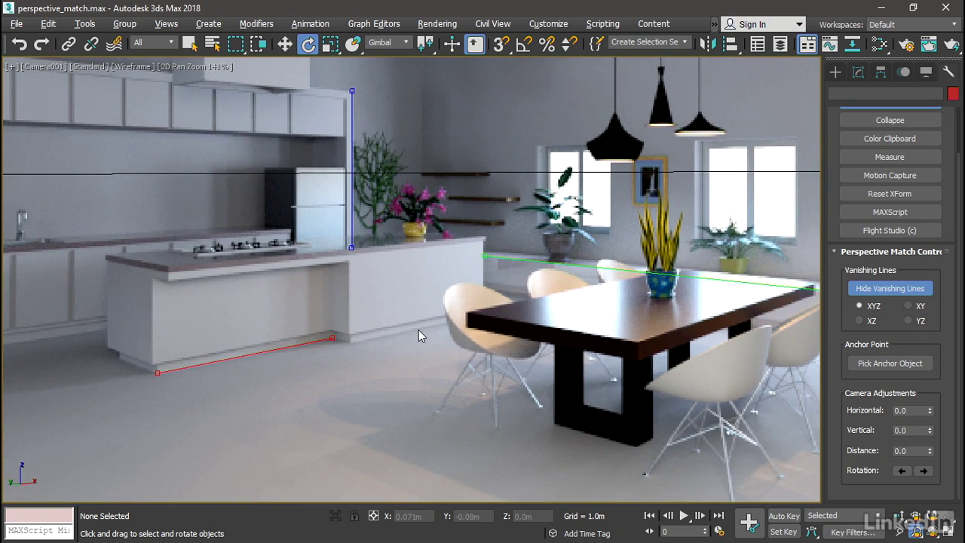
left_click(12, 66)
left_click(82, 249)
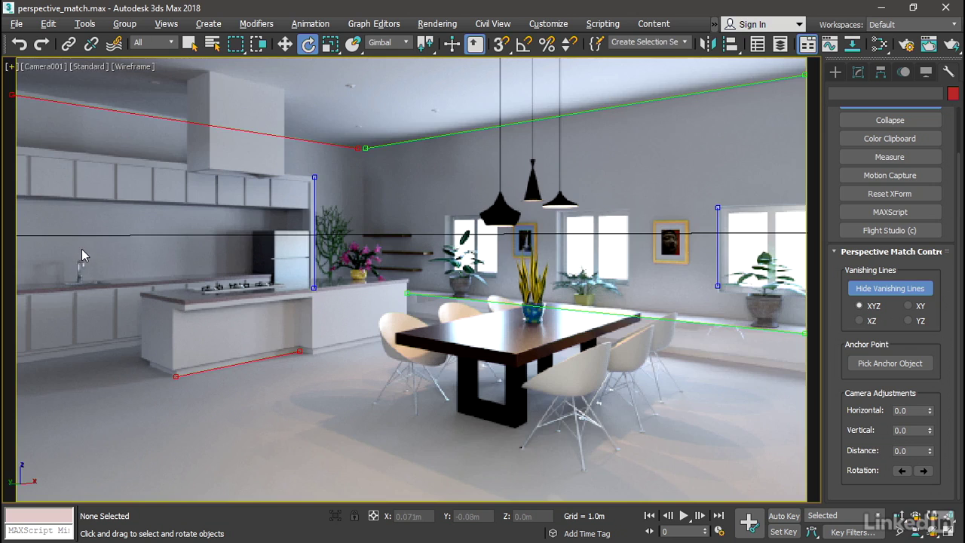
Step: Back in the four-view layout, set Camera001's FOV to 75 degrees, a 13.11 mm lens
key("alt+w")
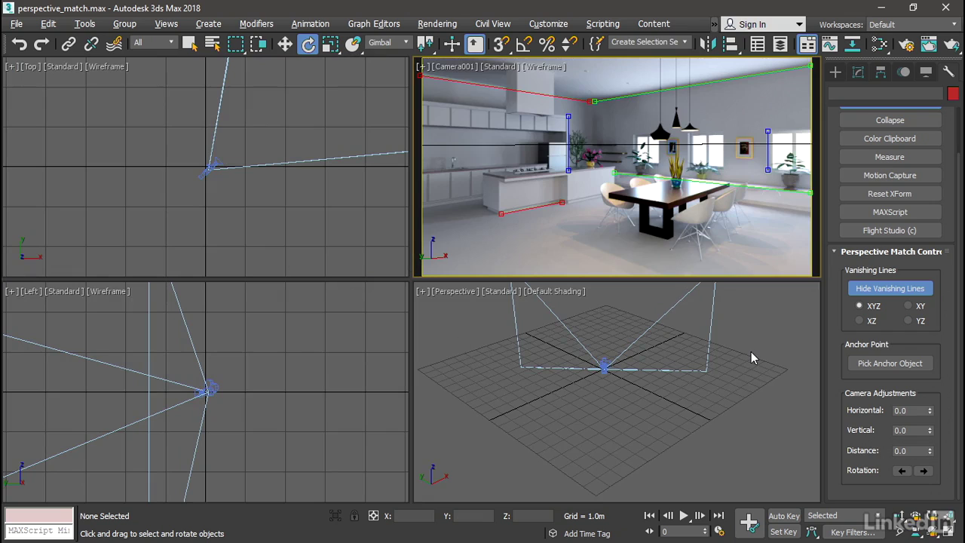
left_click(604, 366)
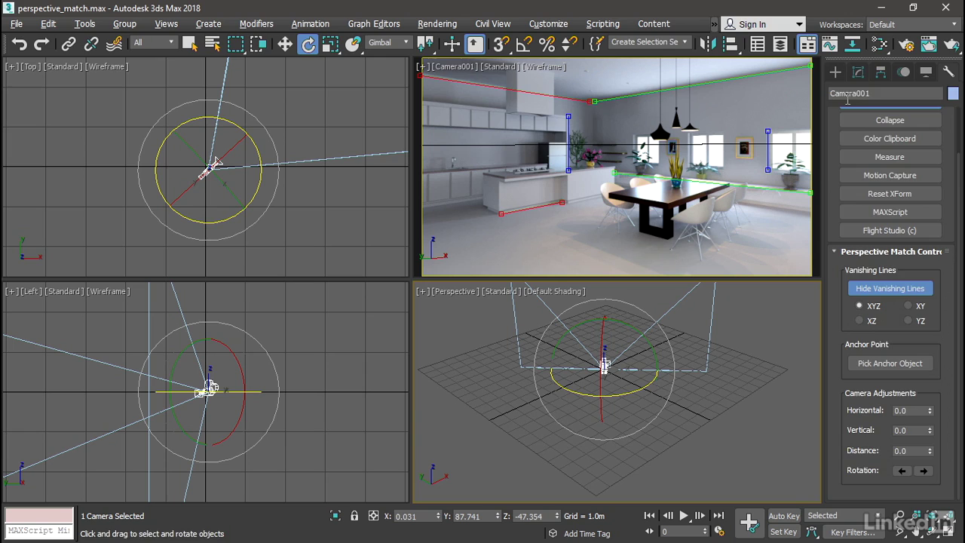
left_click(858, 71)
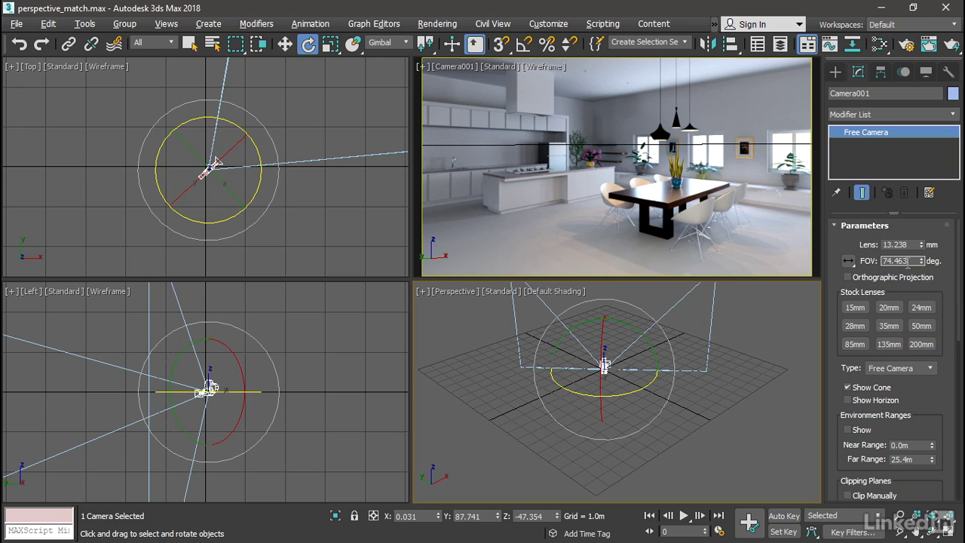
double_click(907, 260)
type("75")
key("Return")
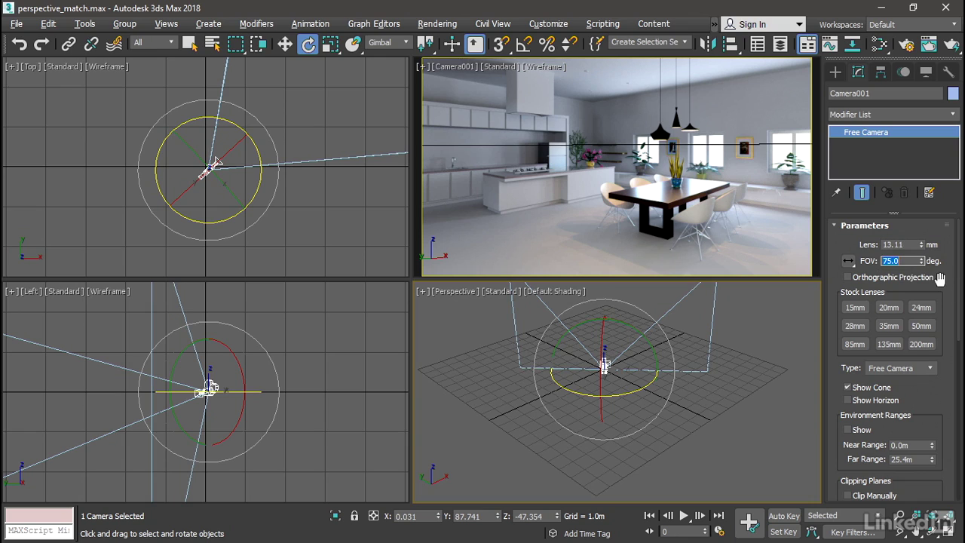
Step: Bring up the Perspective Match Control rollout in the Utilities panel
left_click(948, 72)
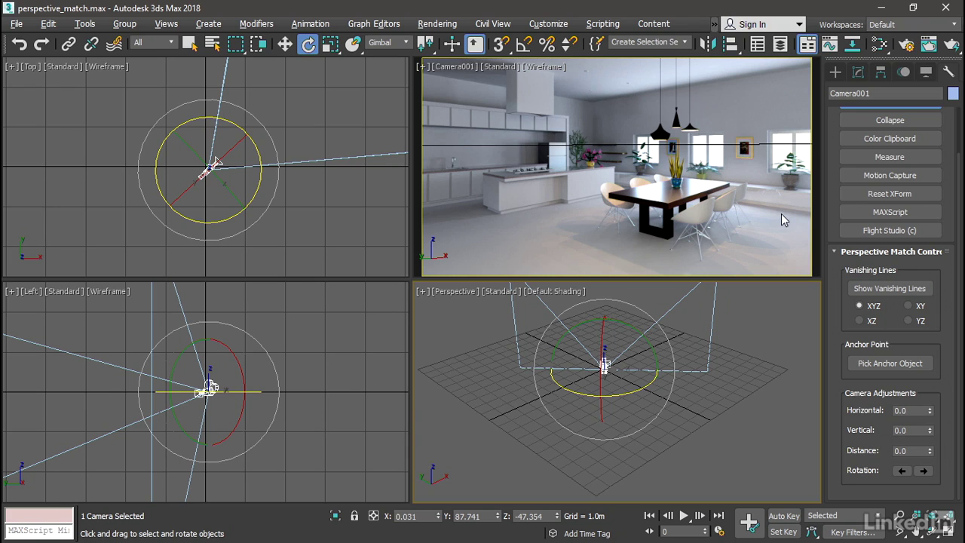
Step: Drag out a standard-primitive box, Box001, on the ground grid in the Perspective viewport
left_click(835, 73)
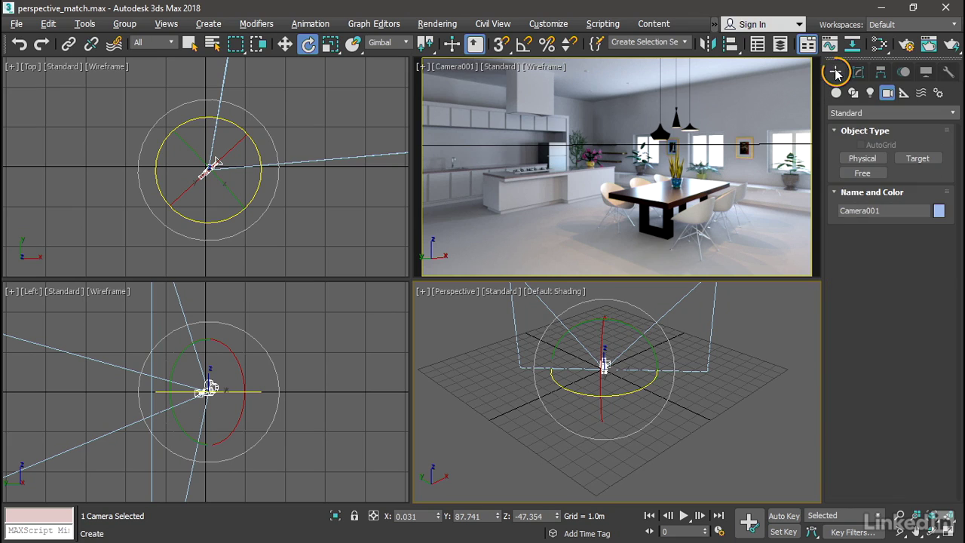
left_click(836, 92)
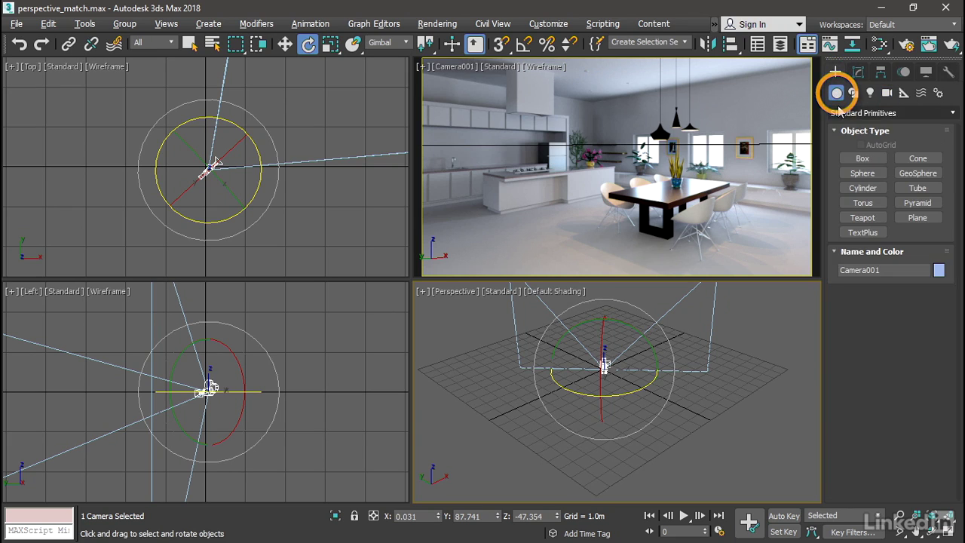
left_click(866, 160)
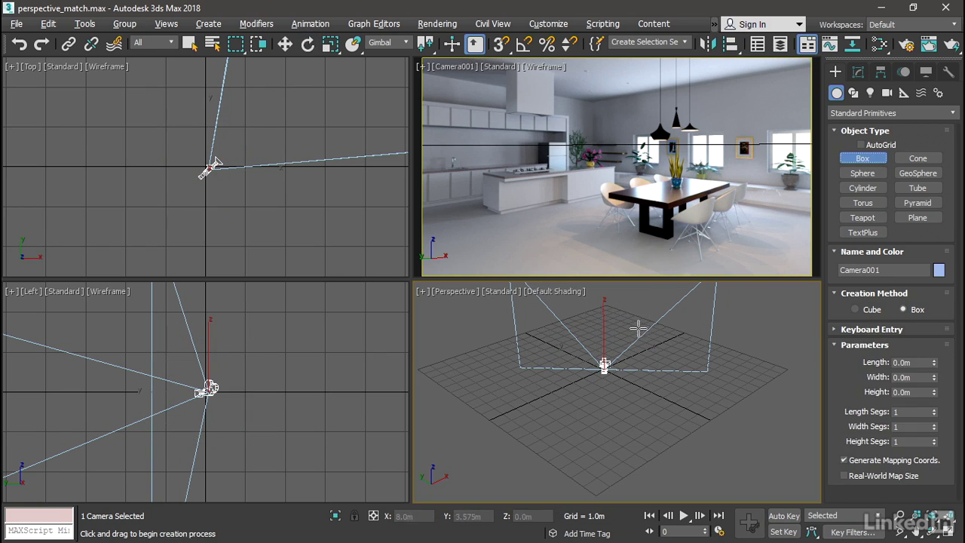
left_click_drag(615, 331, 633, 343)
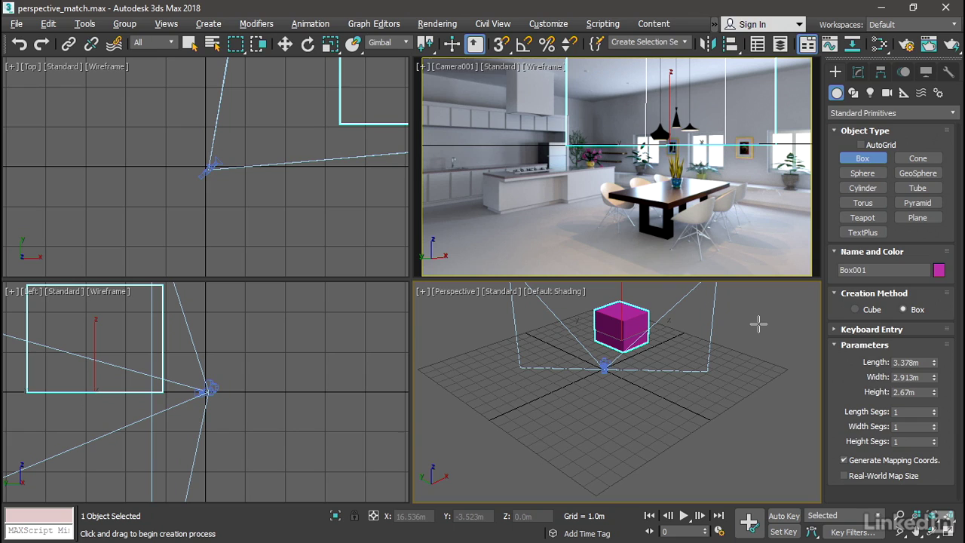
key("e")
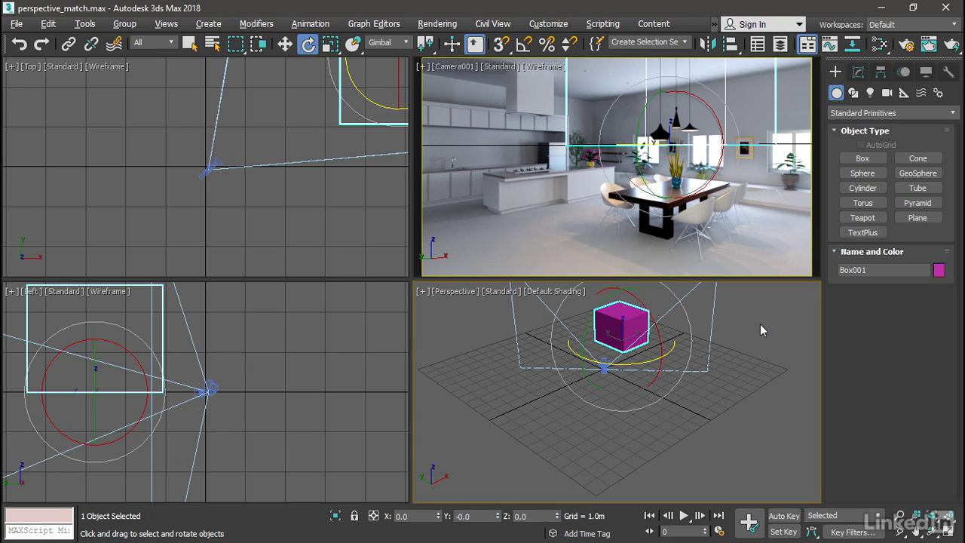
Step: Give Box001 Length 1 m, Width 1 m and Height 3 m
left_click(858, 71)
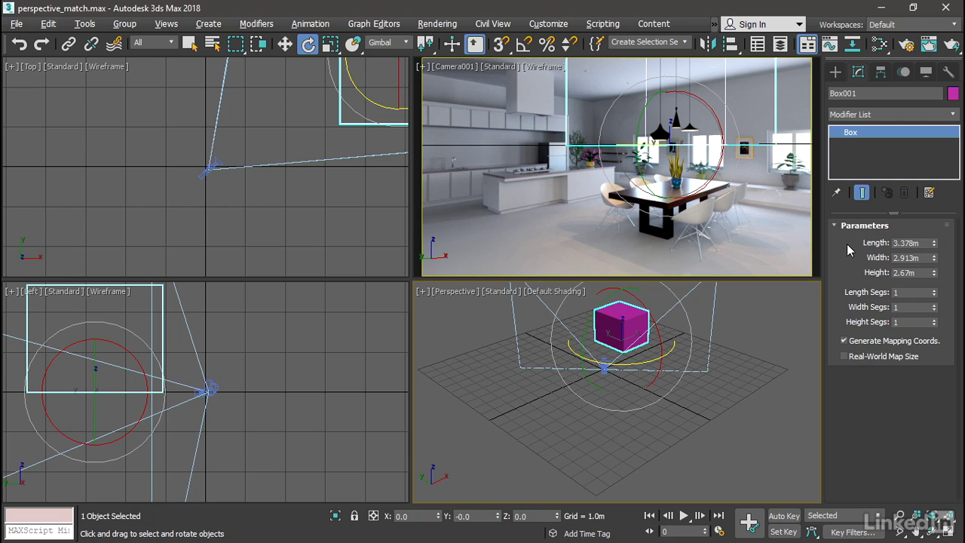
double_click(921, 242)
type("1")
key("Tab")
type("1")
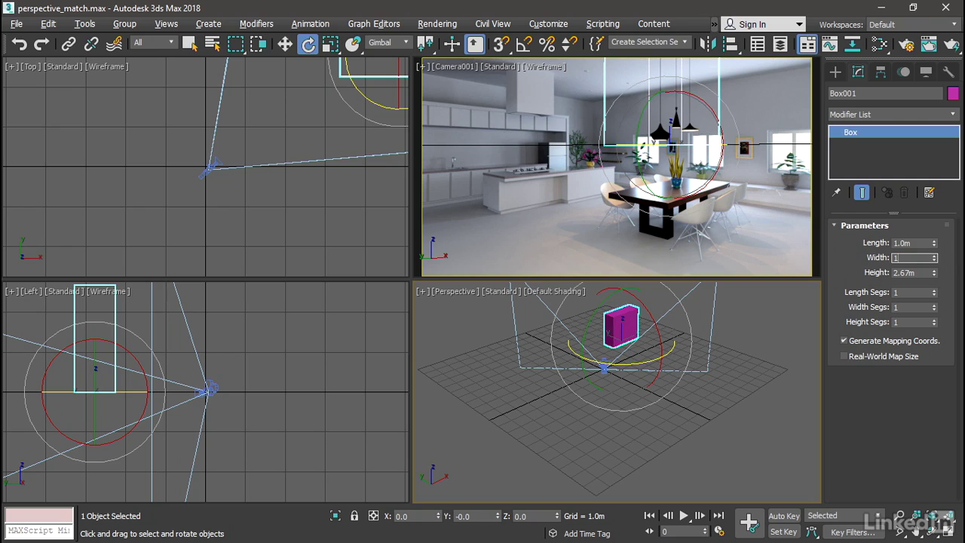
key("Tab")
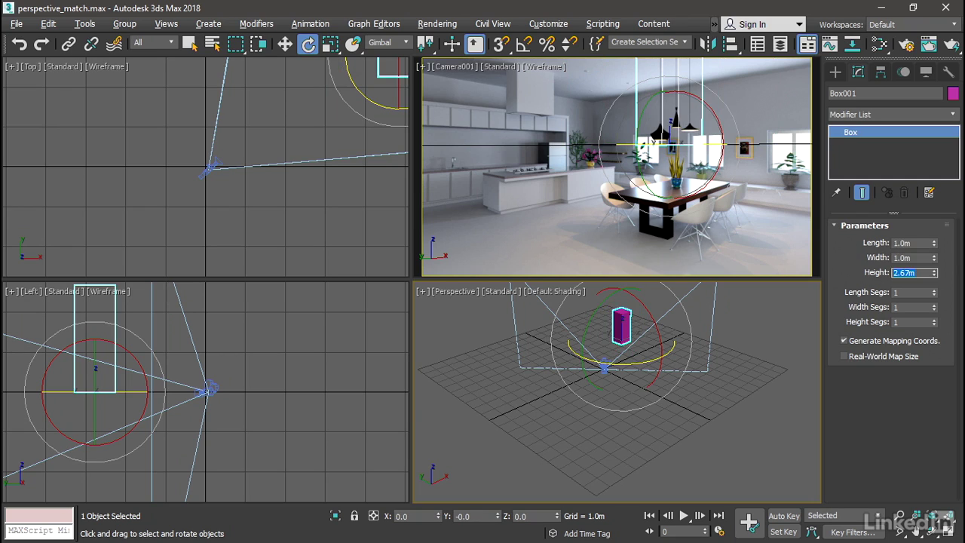
type("3")
key("Return")
Step: Pick Box001 as the Perspective Match anchor object
left_click(947, 72)
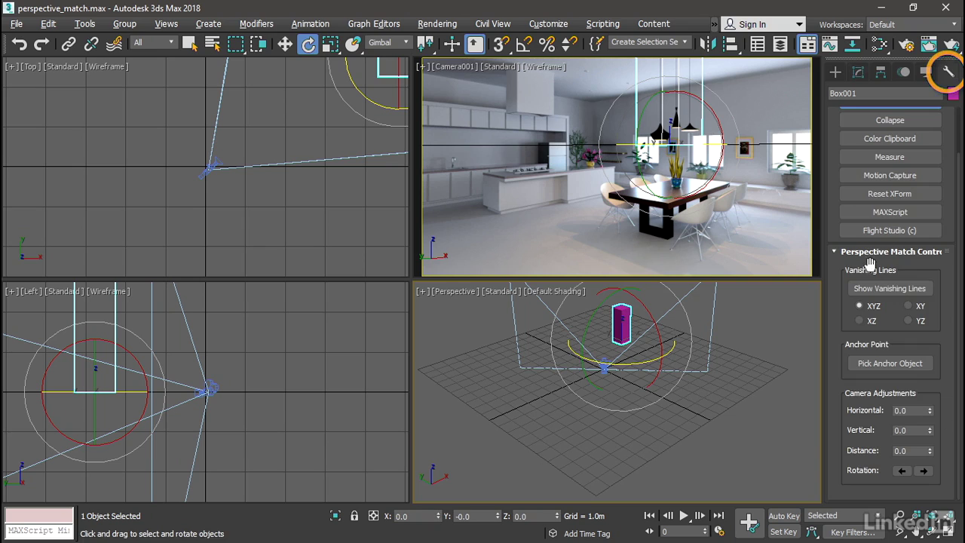
left_click(866, 368)
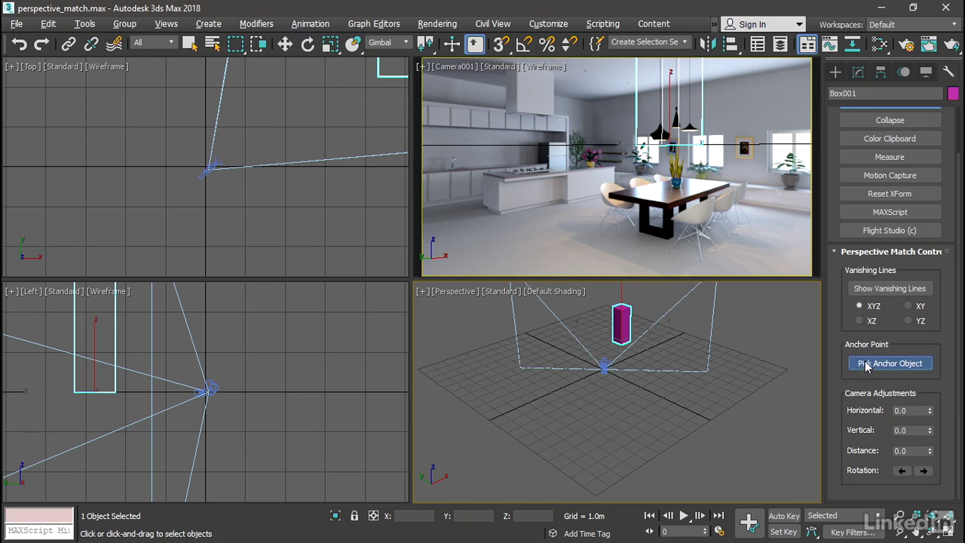
left_click(701, 88)
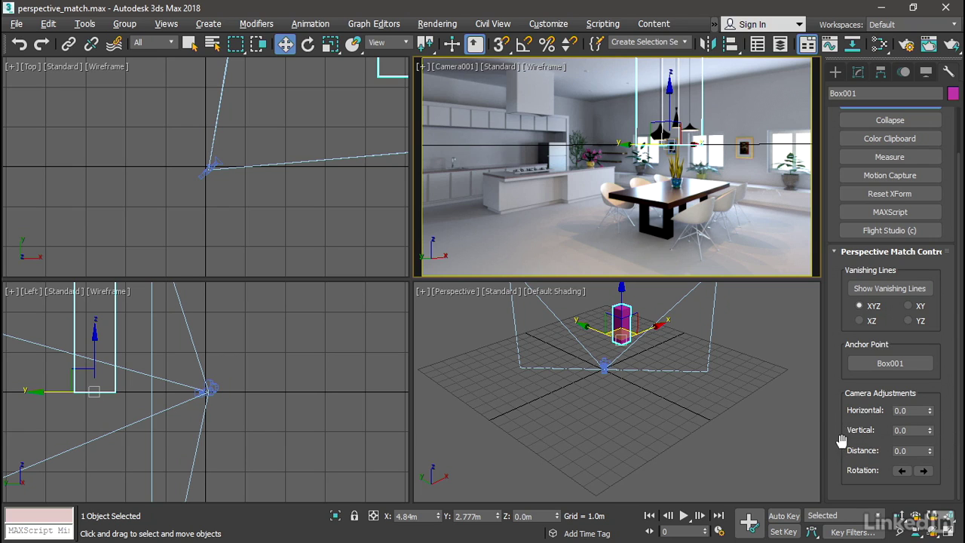
Step: Tilt the camera vertically around the anchor box, then nudge Box001 left beside the dining table
left_click_drag(931, 437, 798, 431)
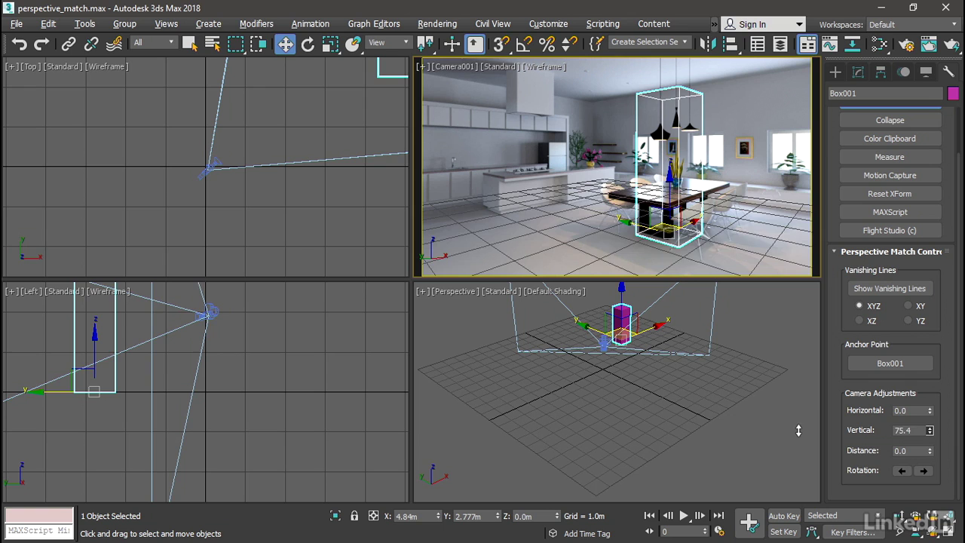
mouse_move(798, 431)
left_mouse_down()
mouse_move(800, 446)
mouse_move(799, 435)
left_mouse_up()
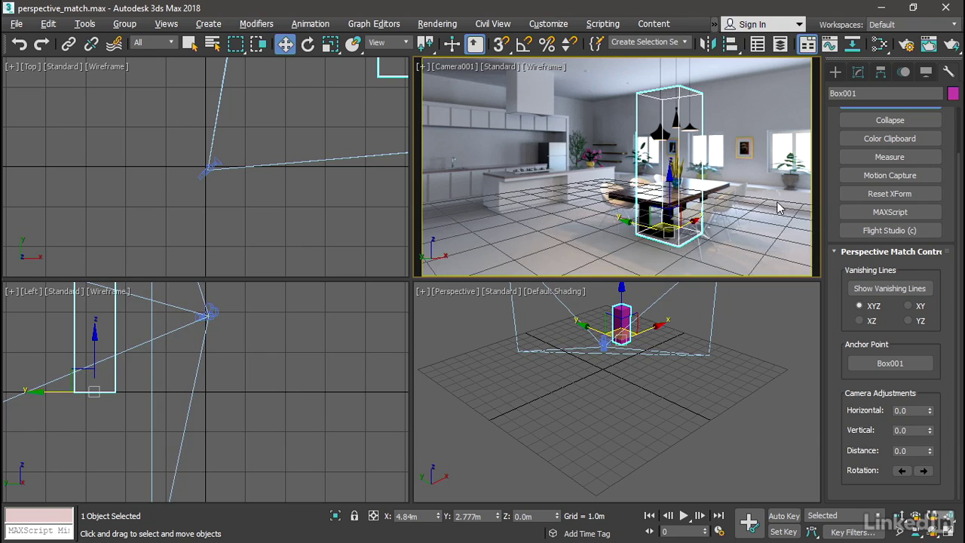
left_click_drag(661, 224, 592, 181)
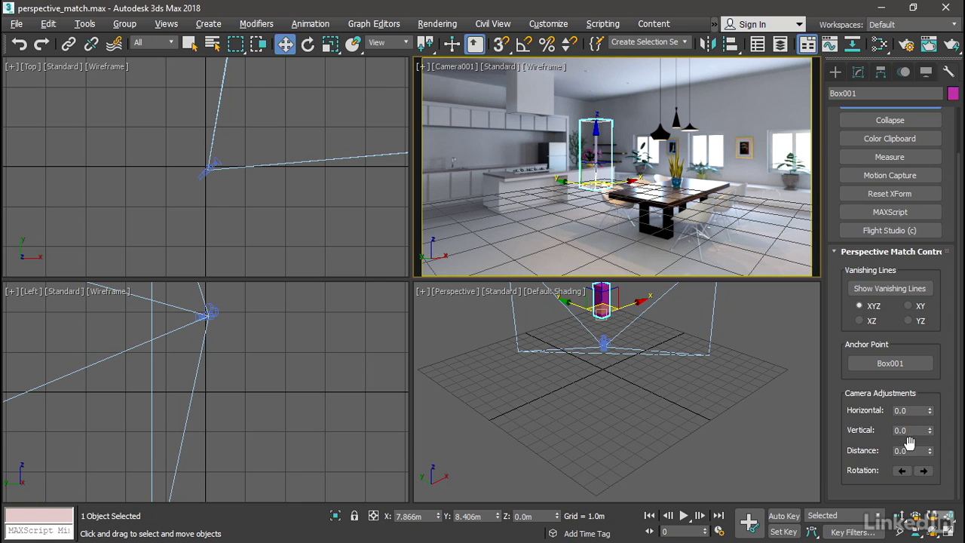
Step: Pull the camera back from the anchor and move Box001 to X 9.282 m, Y 10.142 m
left_click_drag(932, 452, 931, 411)
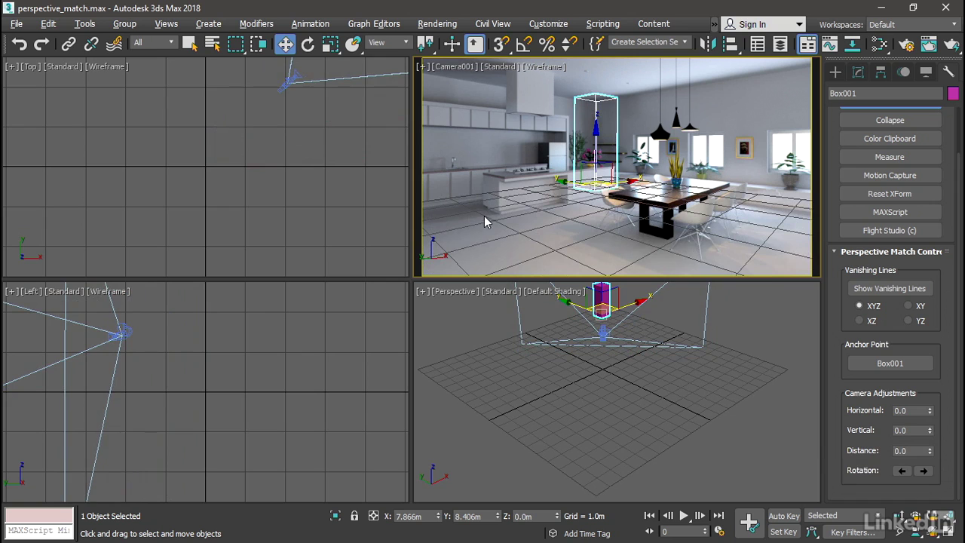
middle_click_drag(338, 114, 244, 204)
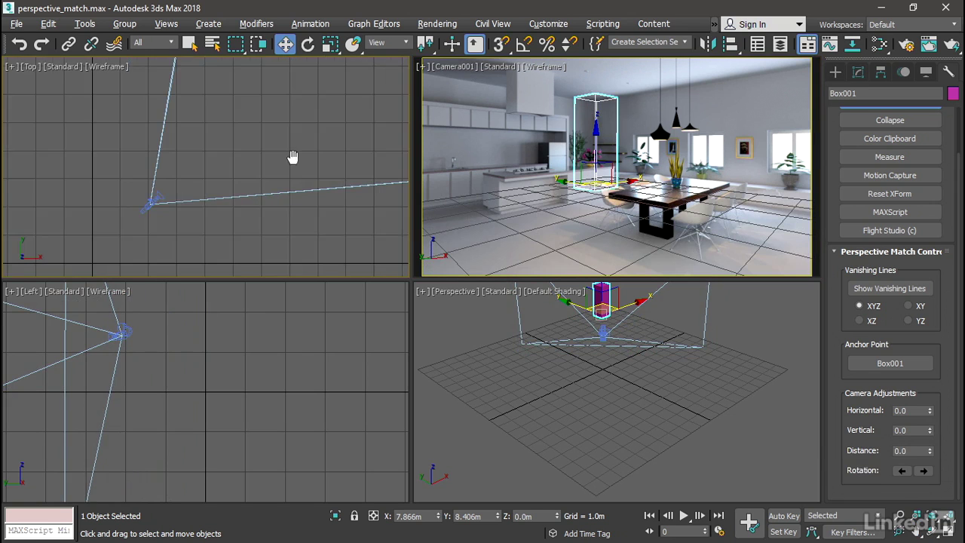
scroll(169, 241, "up", 5)
left_click_drag(266, 125, 294, 89)
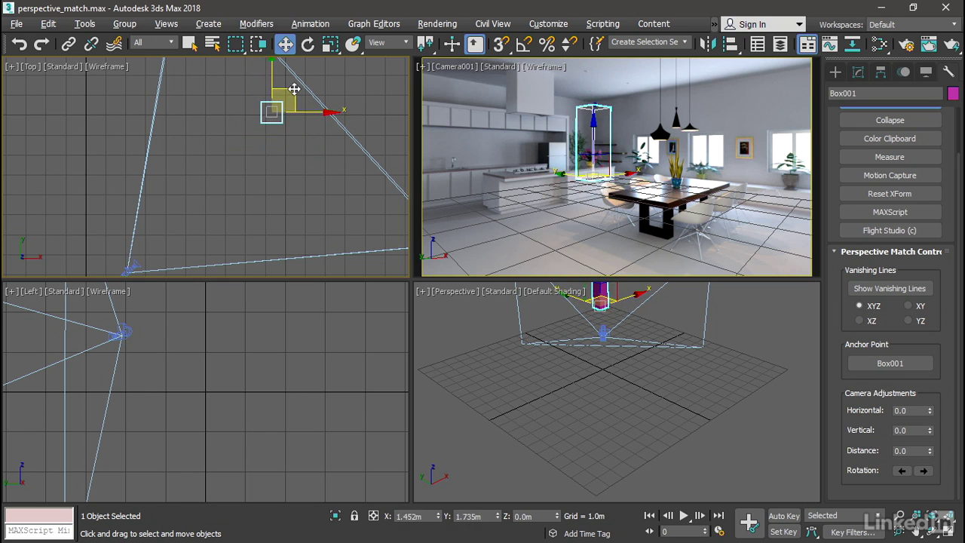
left_click_drag(929, 450, 932, 483)
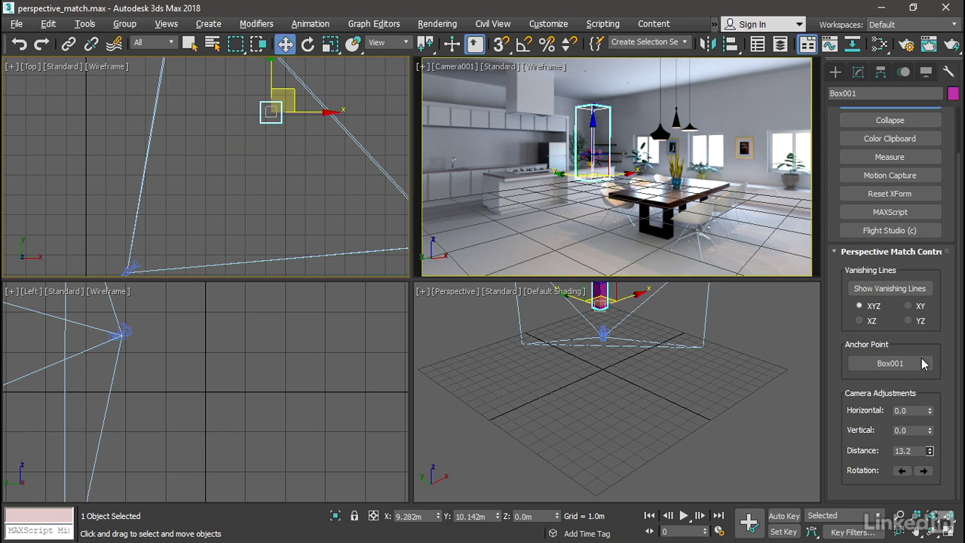
Step: Bring the camera slightly closer to Box001 with the Distance spinner, cancelling a trial vertical shift
right_click(929, 449)
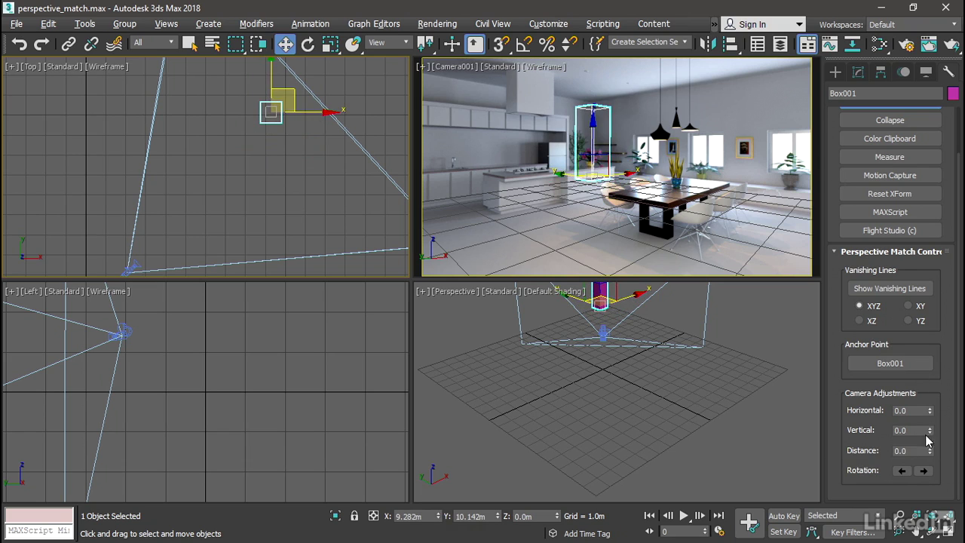
left_click(790, 78)
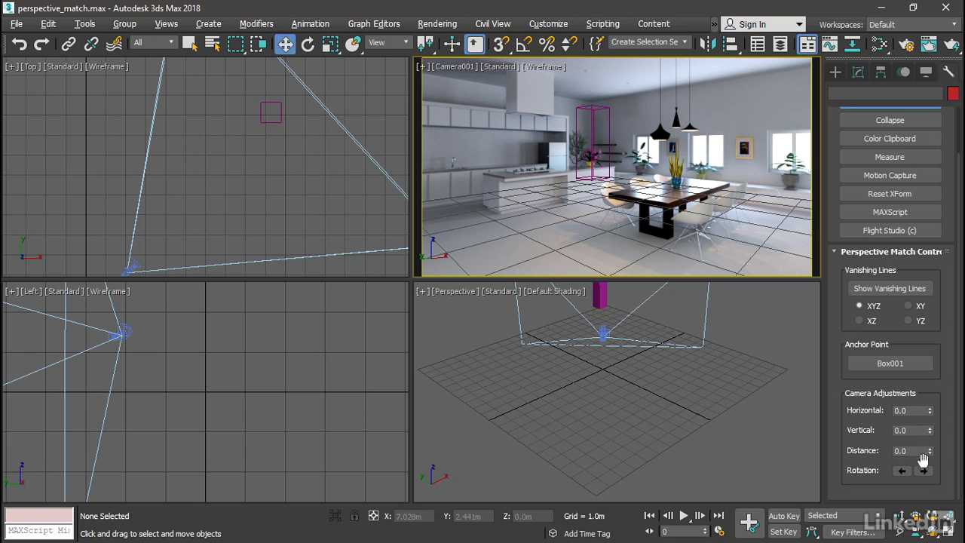
left_click_drag(930, 450, 896, 132)
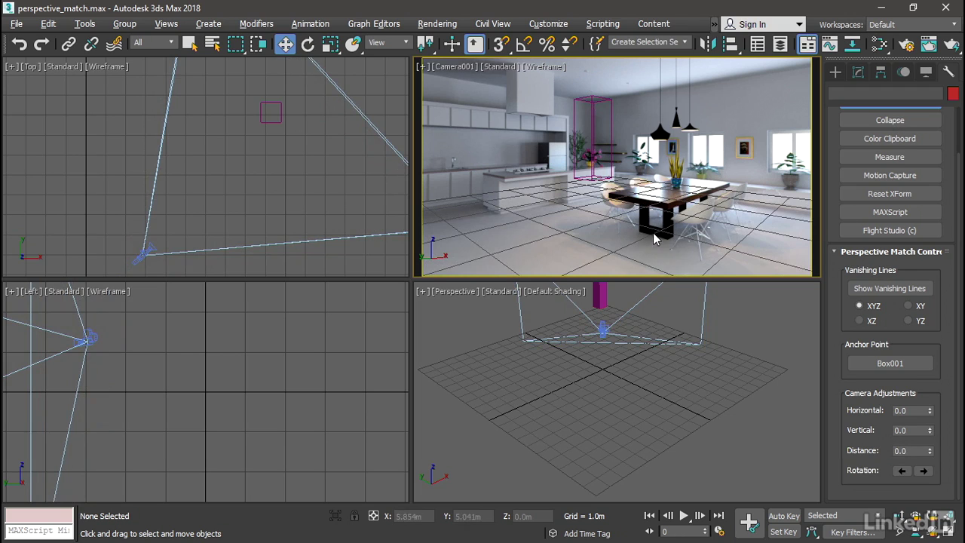
left_click(930, 433)
left_click_drag(930, 434, 930, 398)
right_click(929, 398)
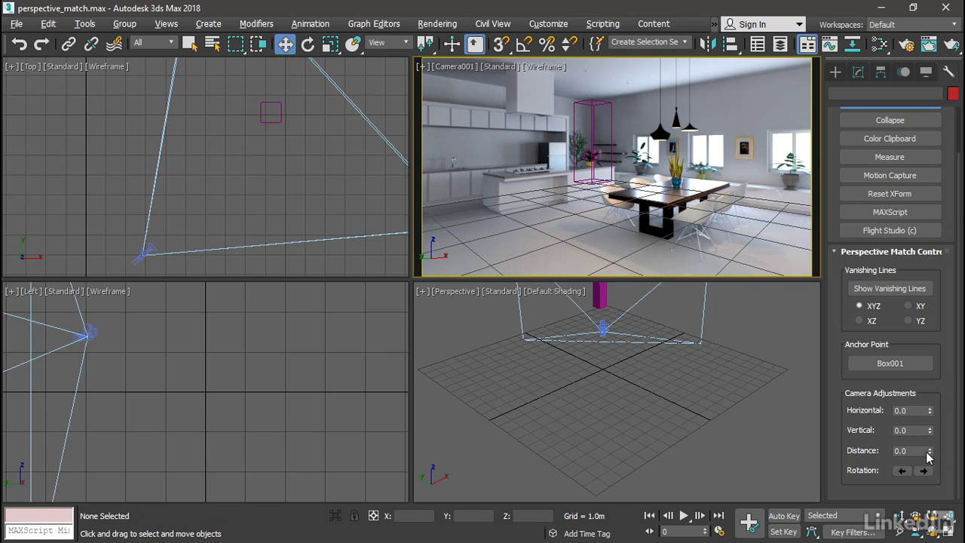
left_click_drag(930, 451, 932, 277)
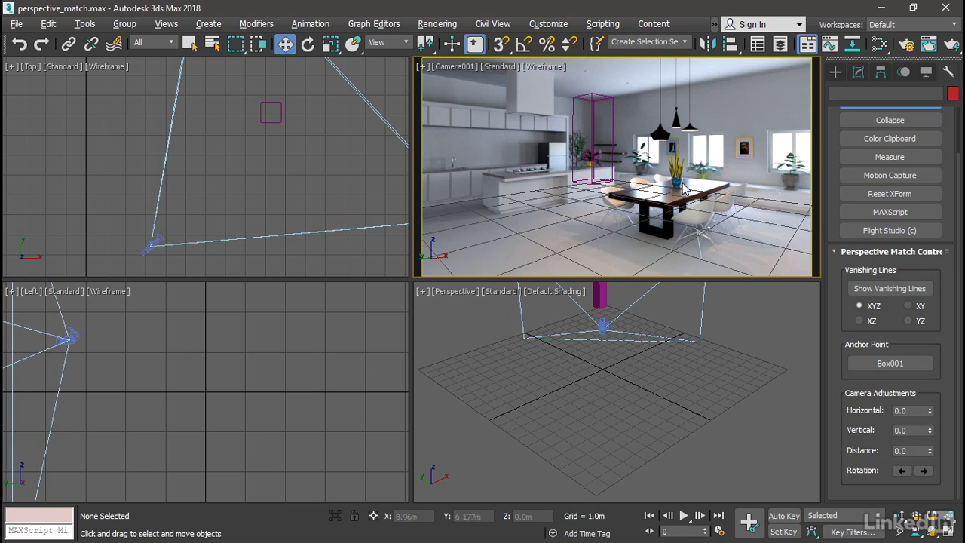
Step: Reselect Box001, shift it down-left in plan and set its Height to 1 m
left_click(592, 144)
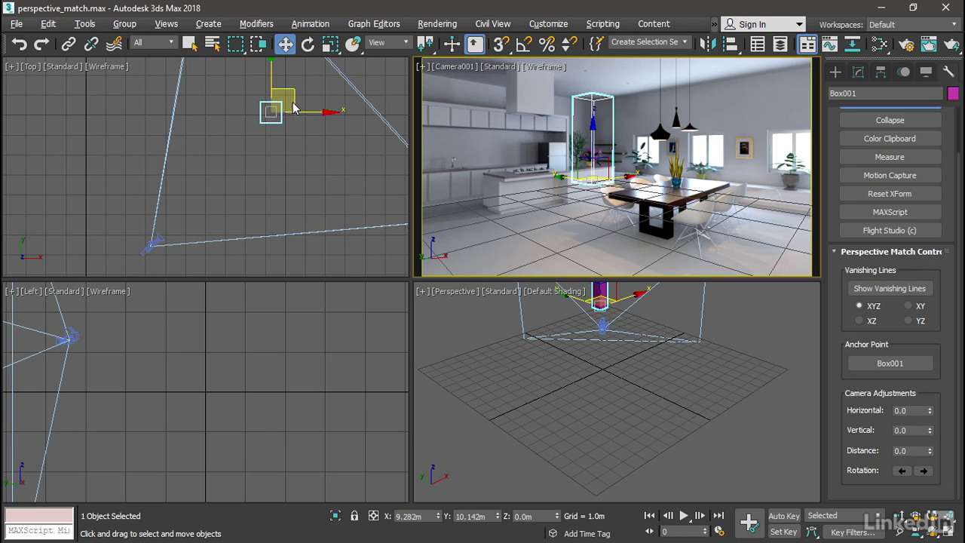
left_click_drag(294, 108, 210, 163)
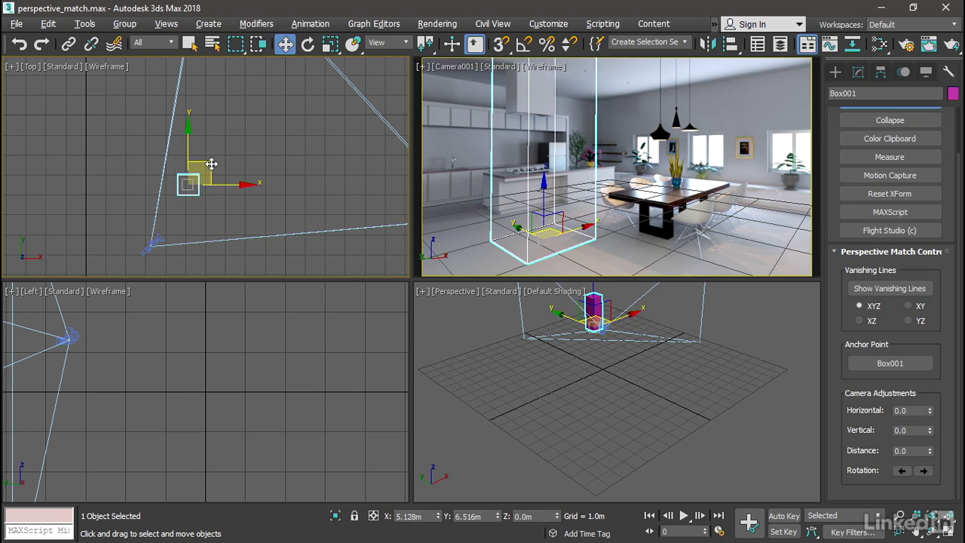
left_click(835, 72)
left_click(857, 73)
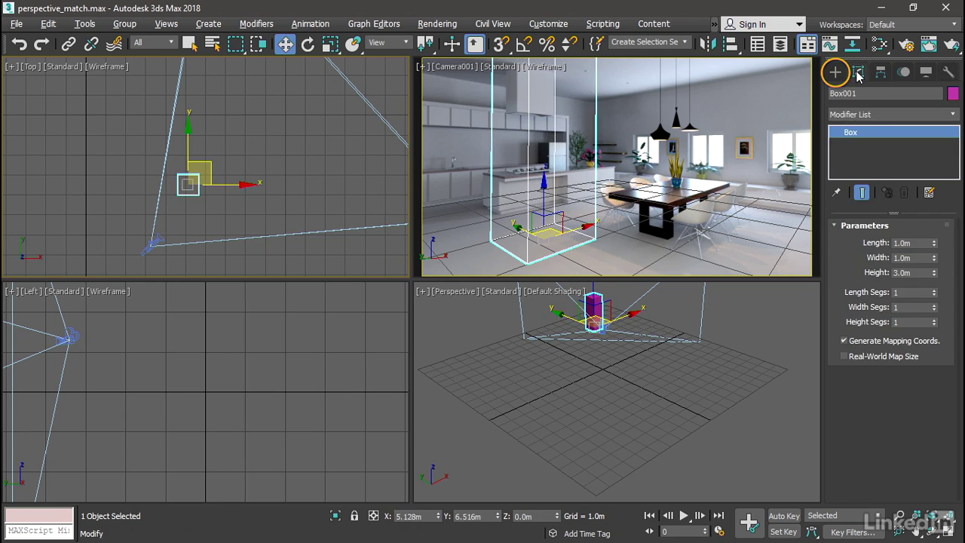
double_click(914, 272)
type("1")
key("Return")
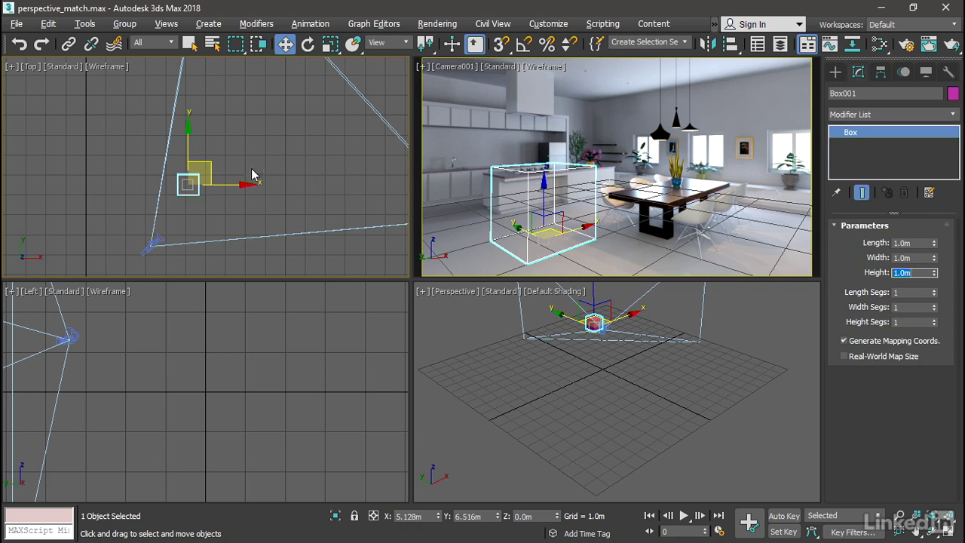
Step: Move the 1 m cube to X 5.057 m, Y 6.648 m, in front of the dining table
left_click_drag(241, 160, 241, 185)
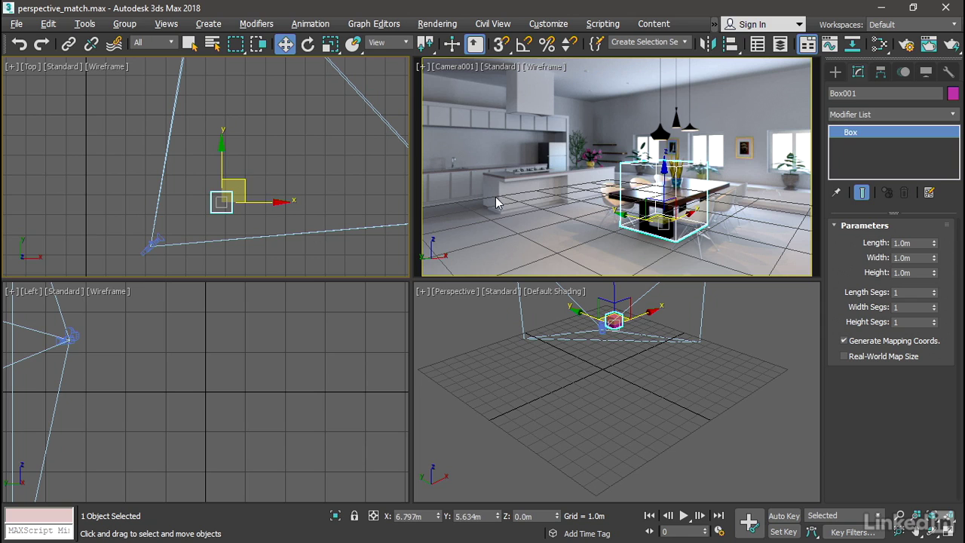
left_click(658, 215)
left_click_drag(658, 215, 531, 229)
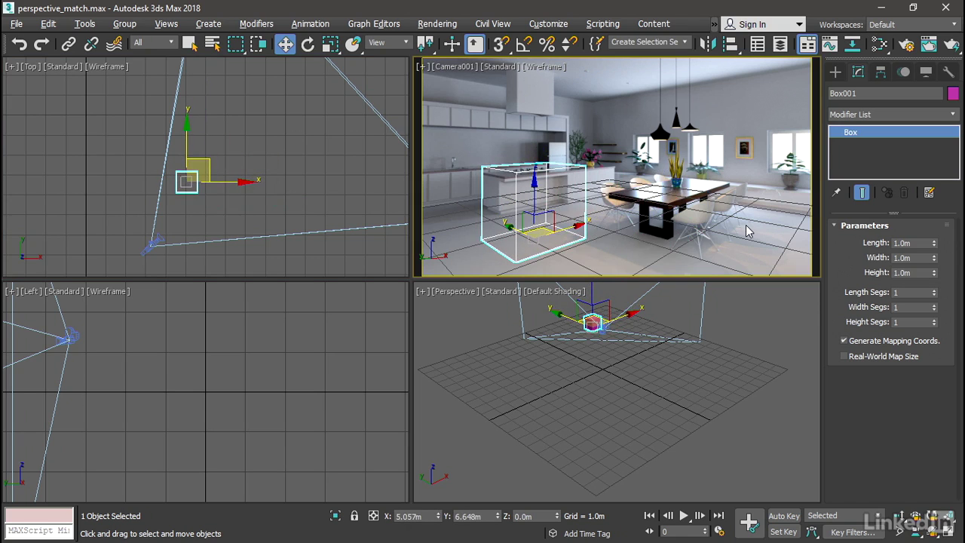